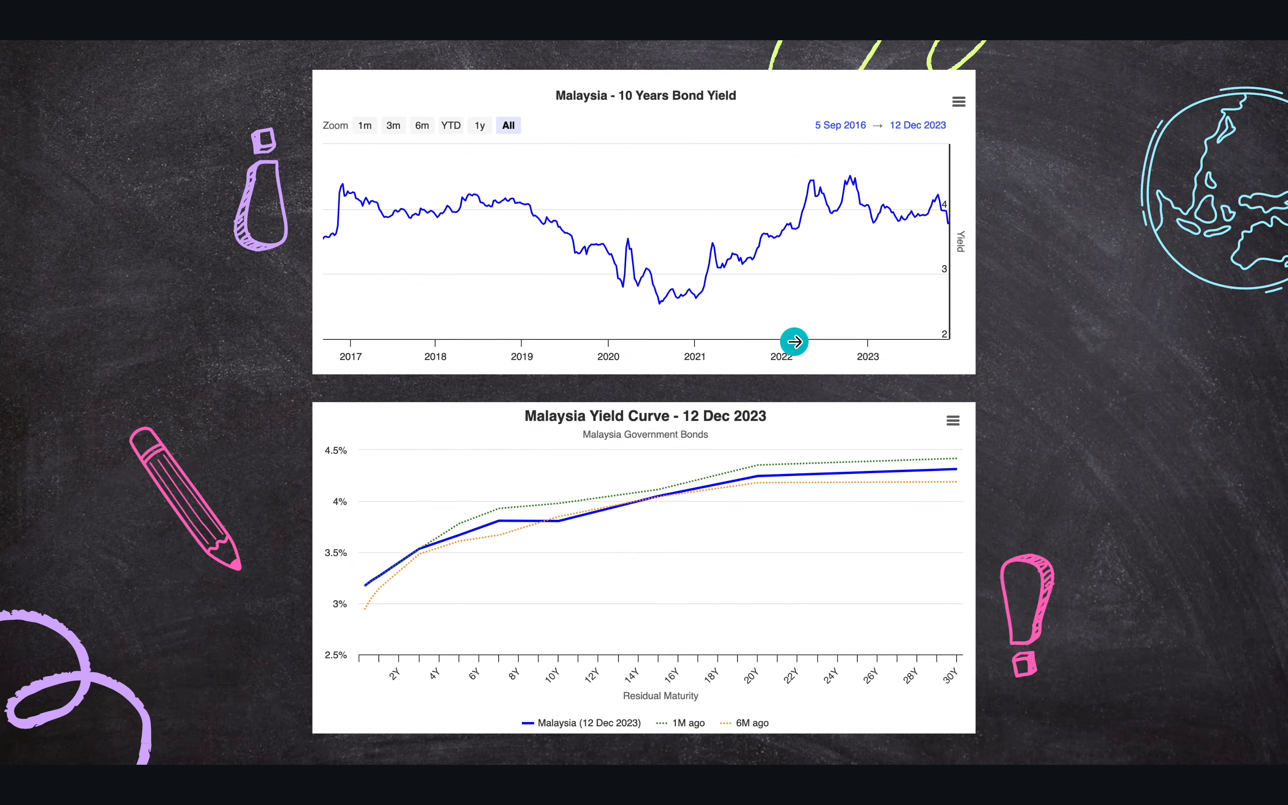
Switch to Microsoft Excel and set the premium in cell C505 of the Output sheet to 1000
key(ctrl+Up)
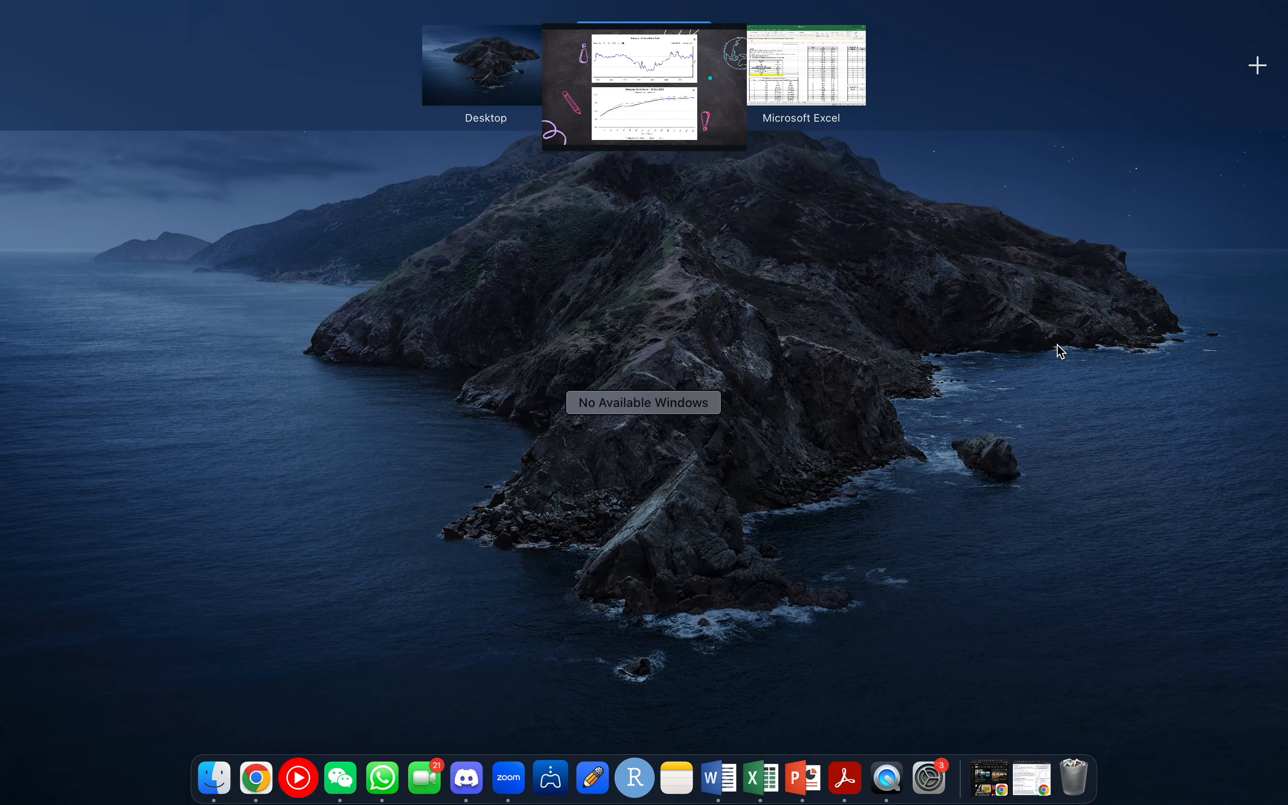
click(834, 73)
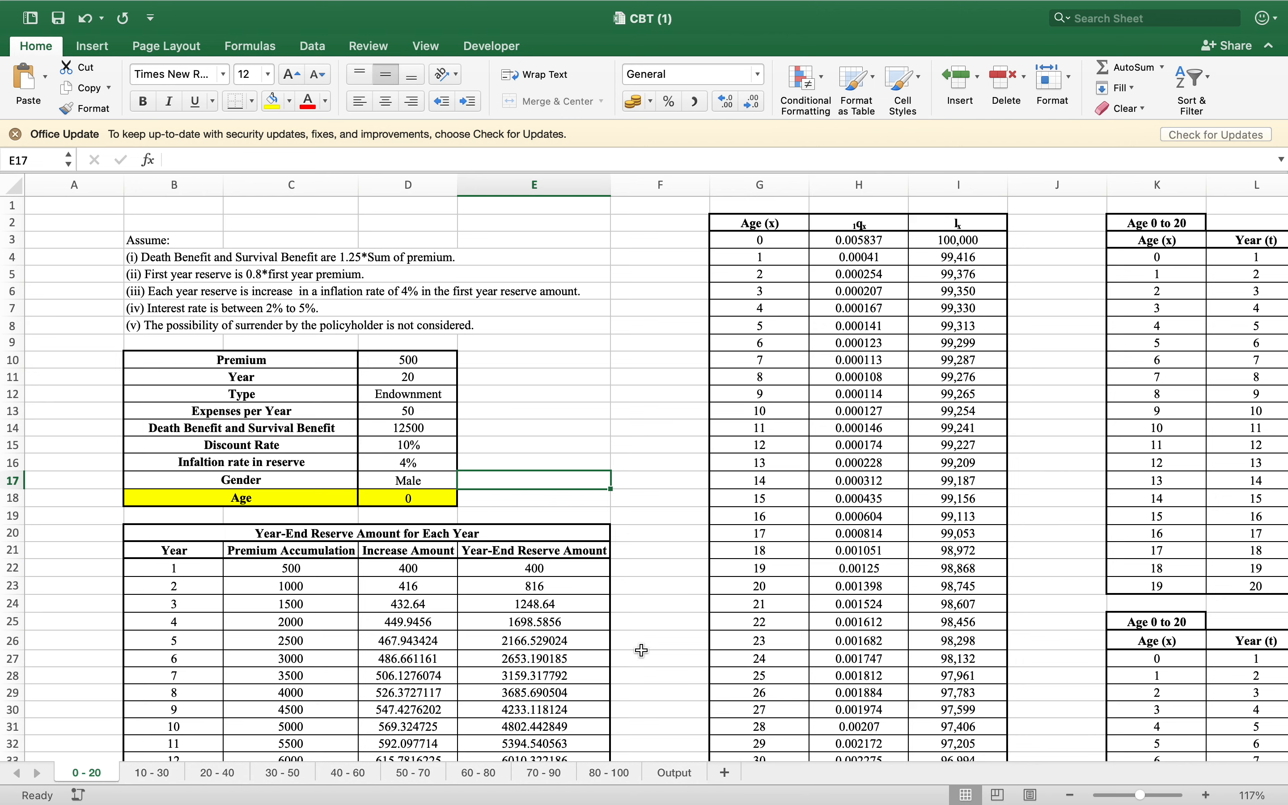
click(676, 772)
click(199, 405)
text(1000)
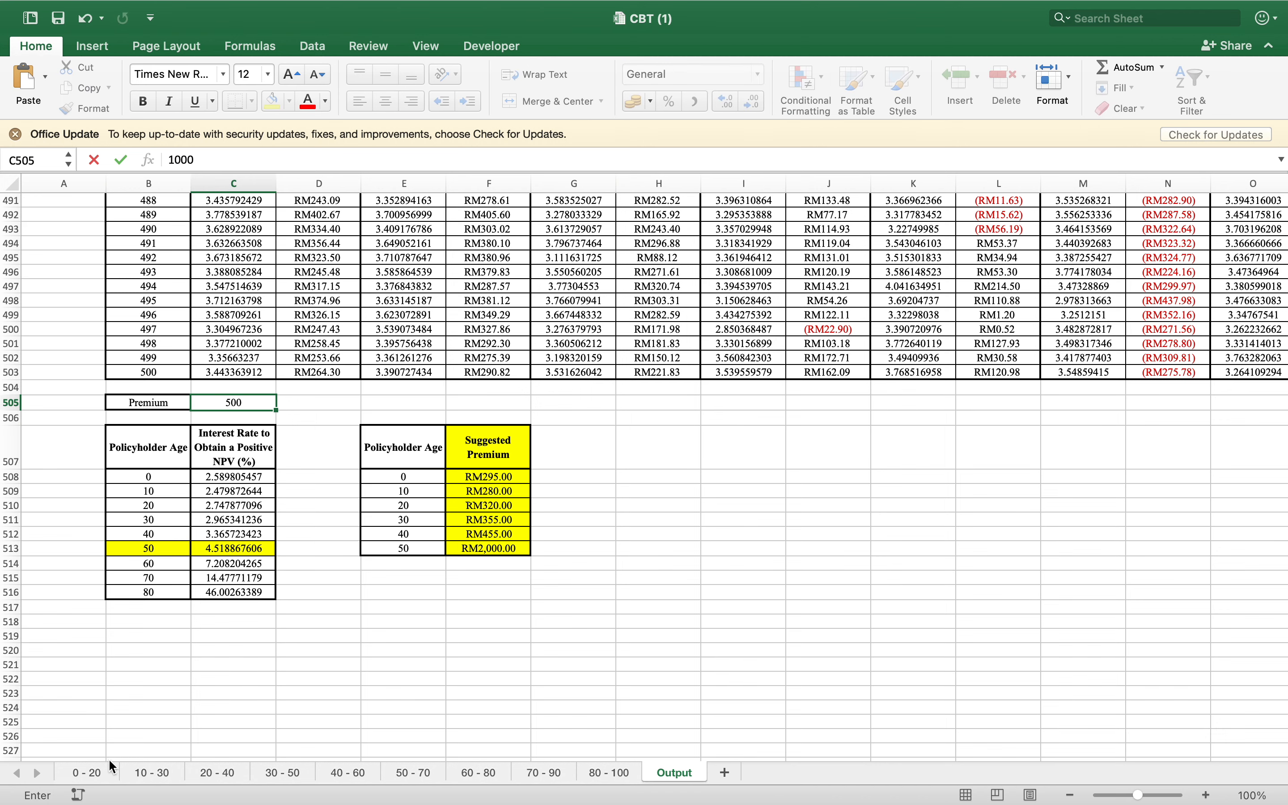
On the 0 - 20 sheet, inspect the first-year premium accumulation, increase amount and year-20 reserve formulas in the year-end reserve table
click(93, 774)
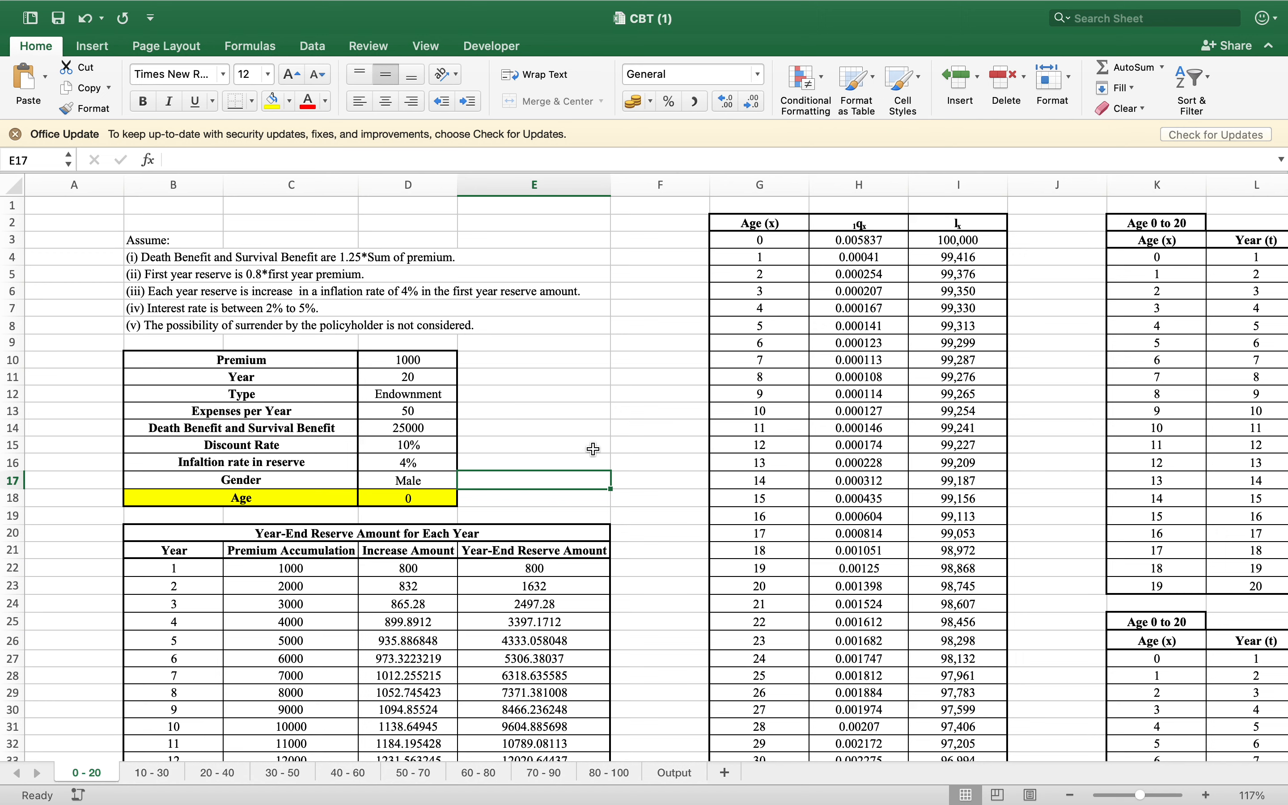
scroll(593, 449, down, 5)
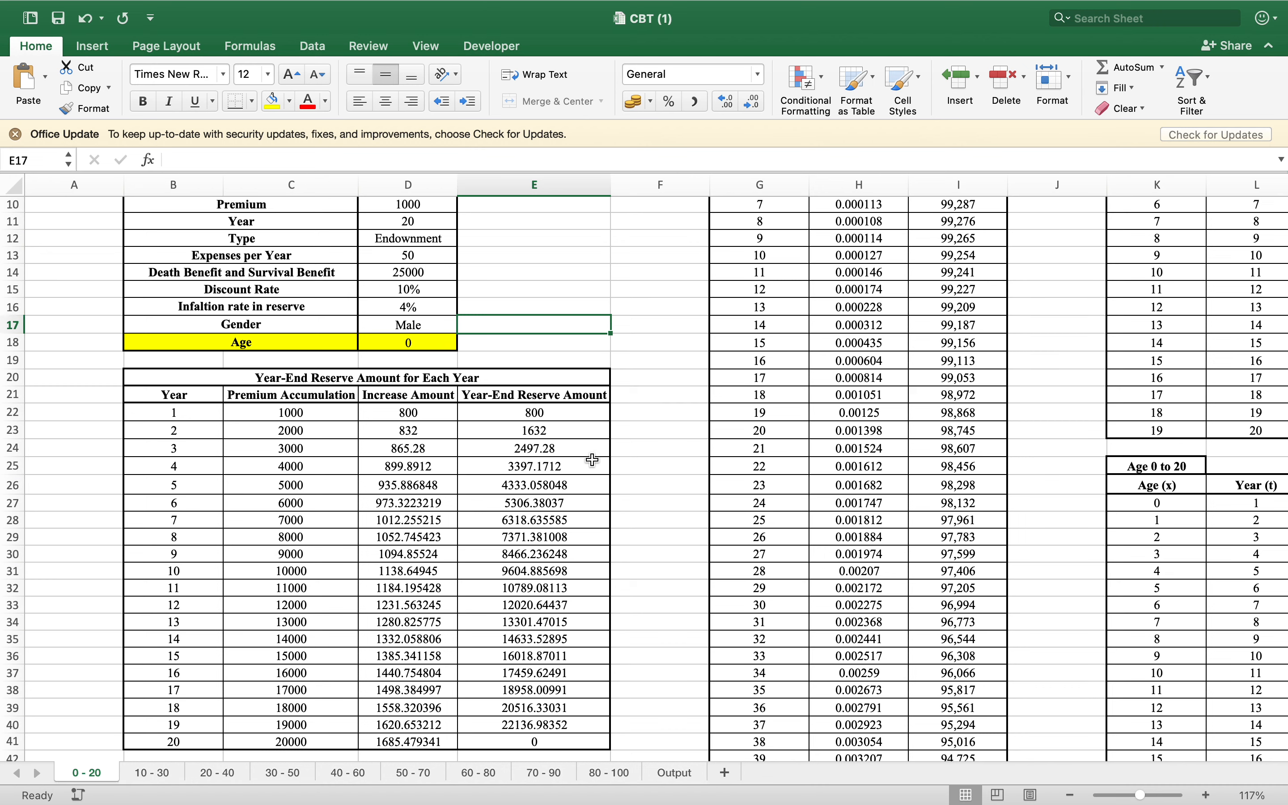
click(330, 414)
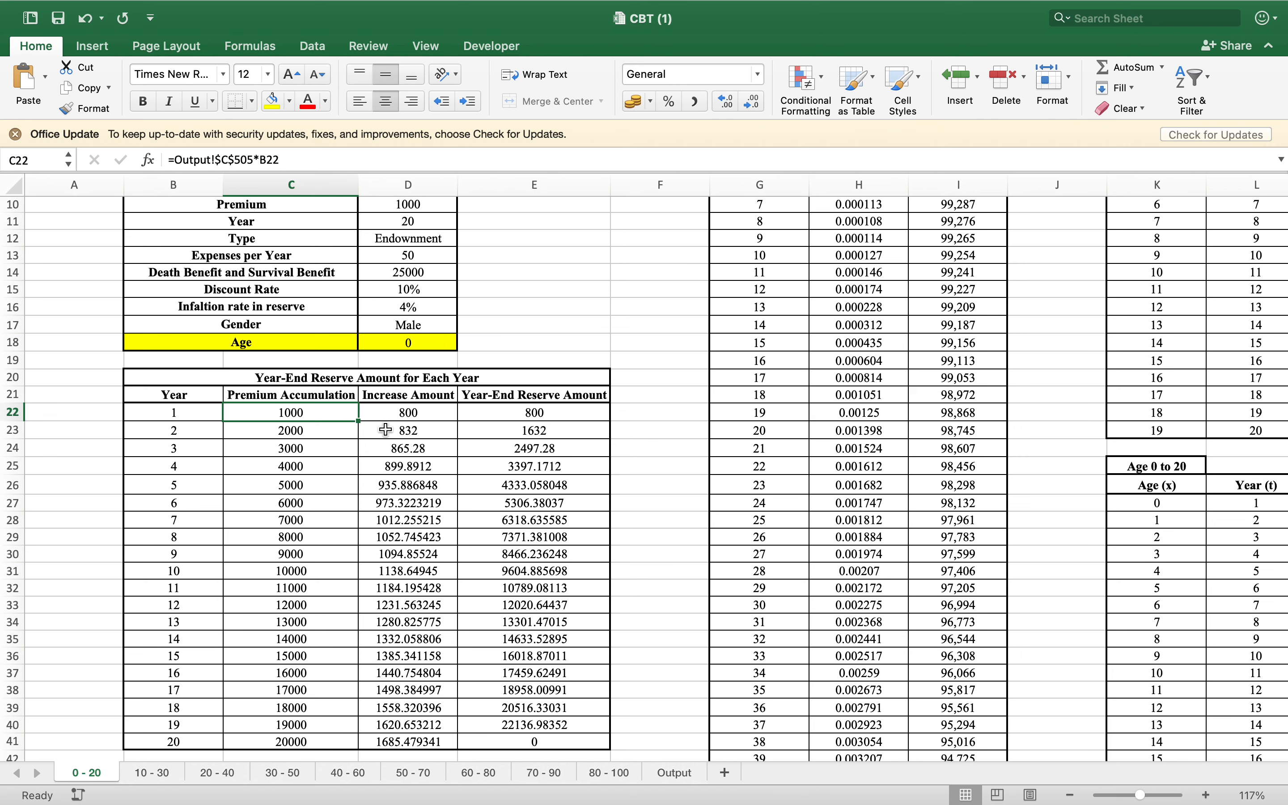
click(426, 416)
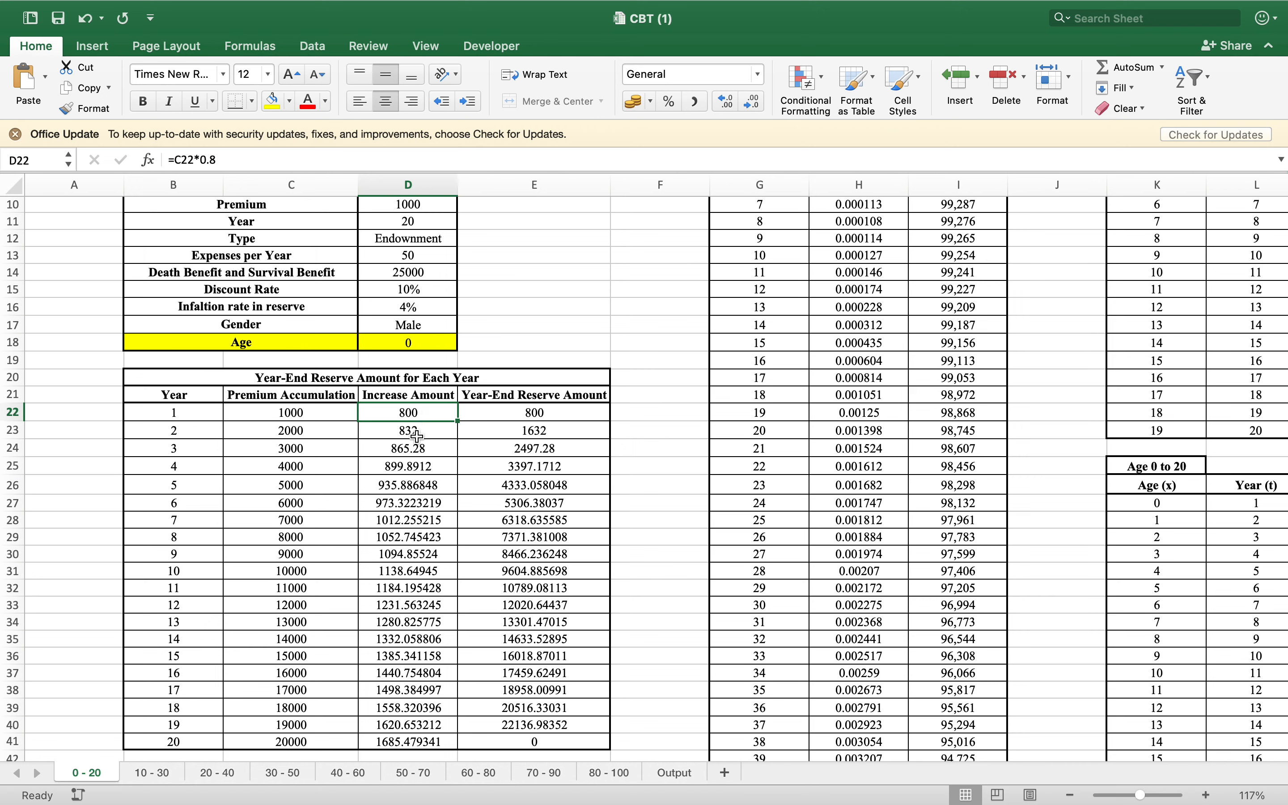
click(488, 159)
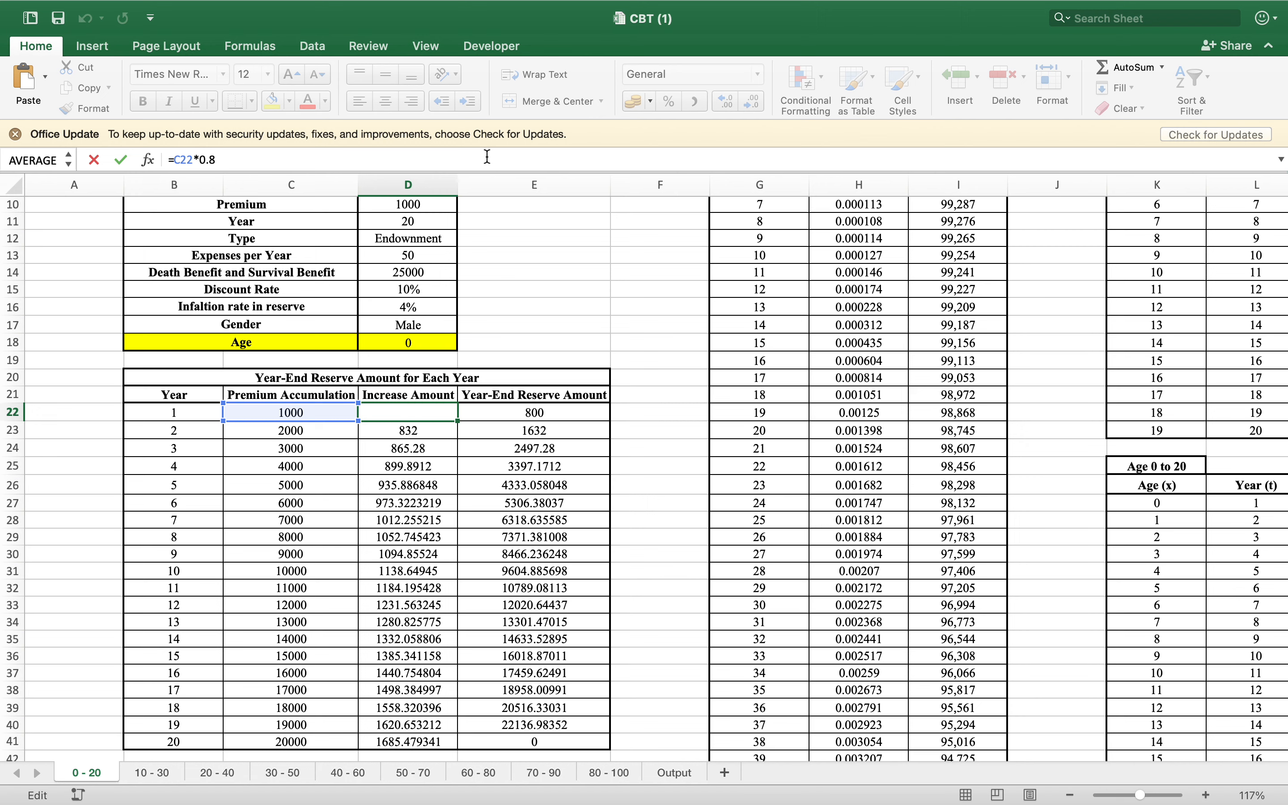
key(Return)
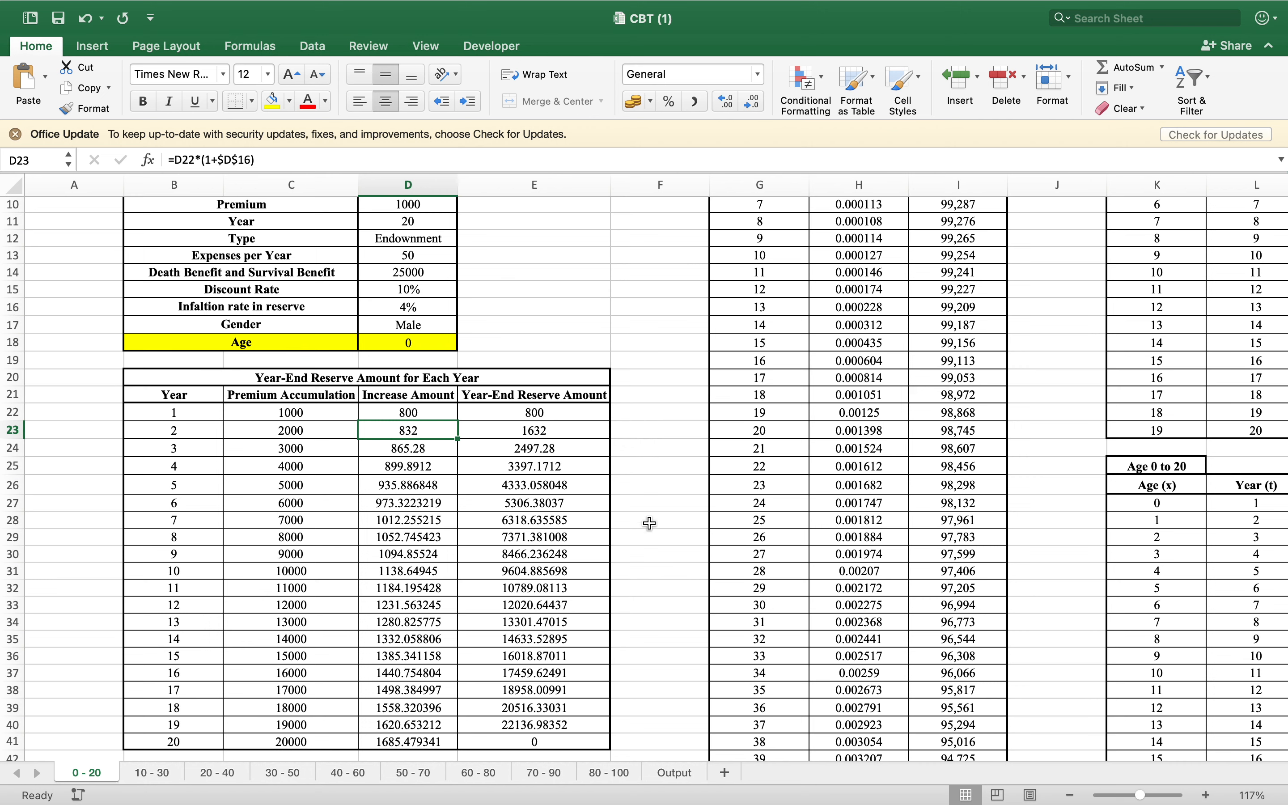
click(544, 741)
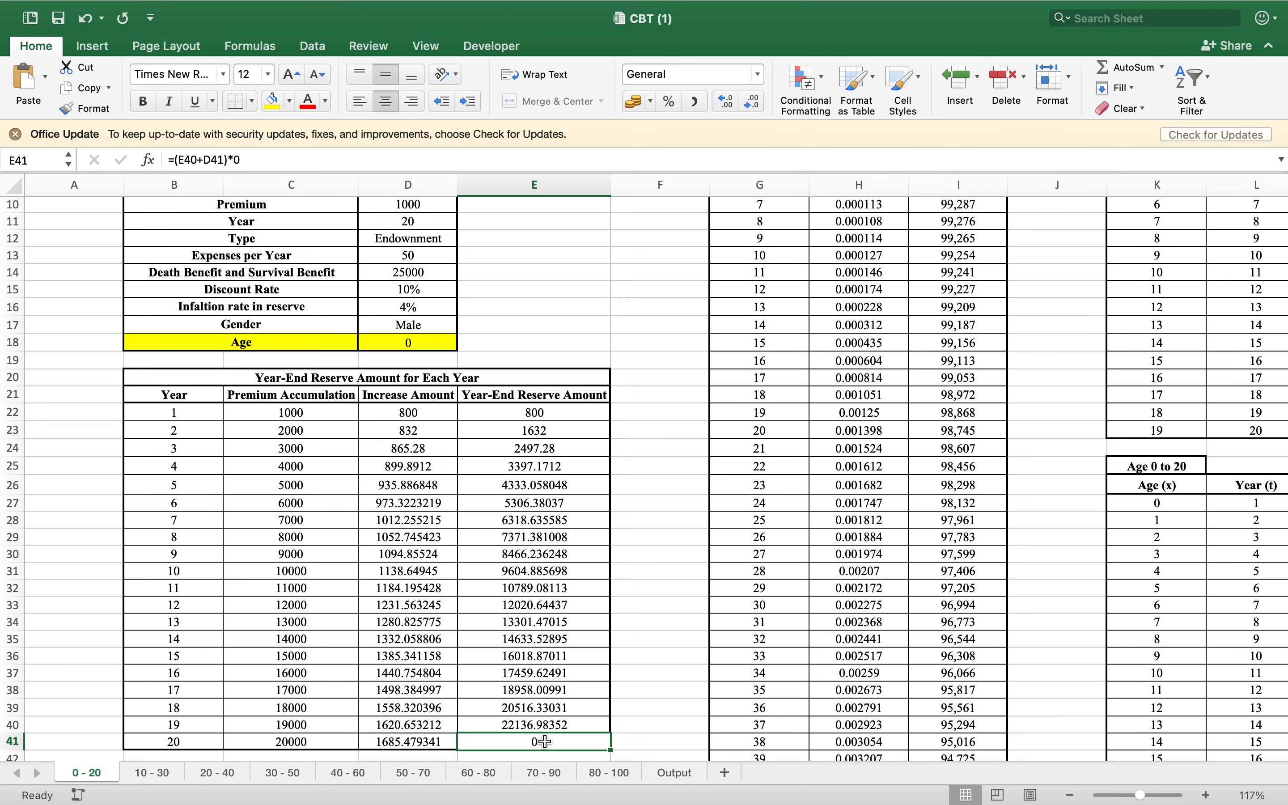
Inspect the Interest Rate formula in O4 and the Interest formula in P5 of the first Age 0 to 20 table
scroll(680, 681, right, 5)
scroll(679, 681, up, 2)
scroll(679, 681, up, 4)
scroll(679, 681, right, 8)
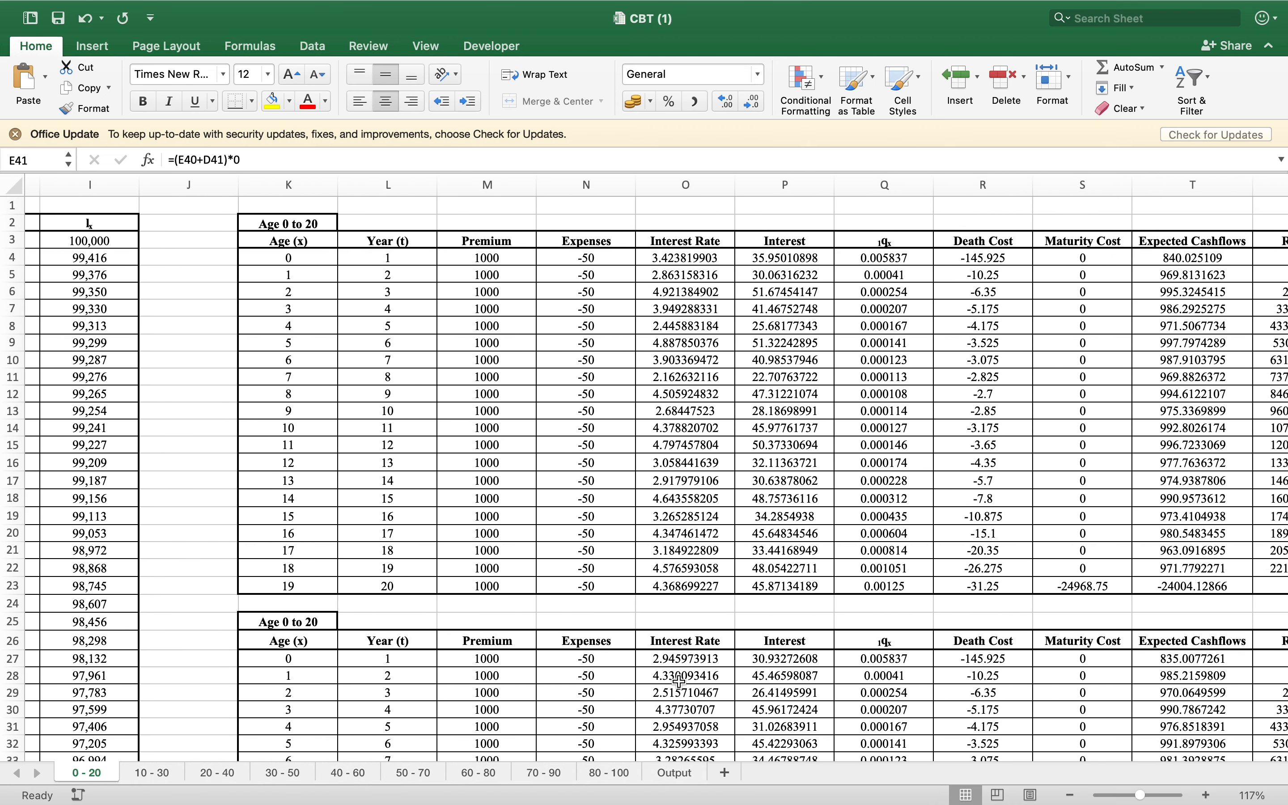
scroll(680, 681, right, 2)
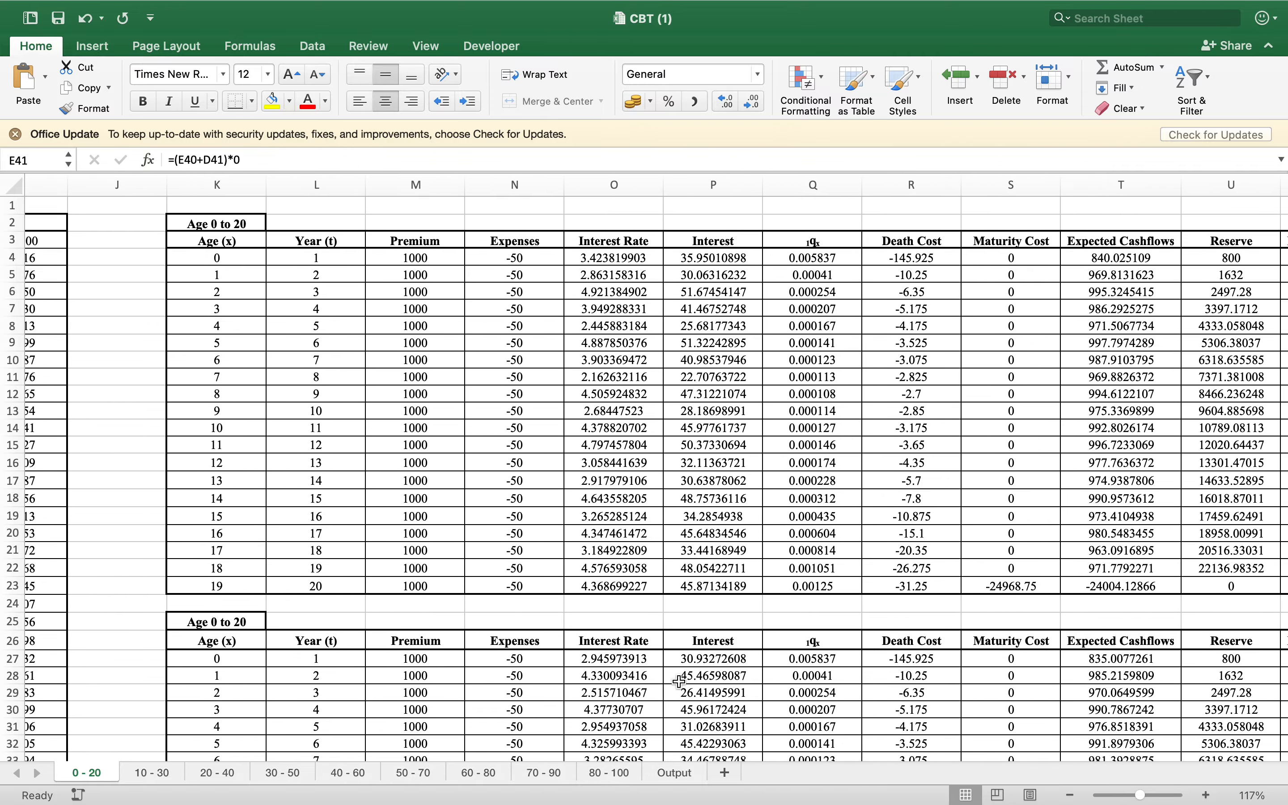
scroll(679, 681, right, 4)
scroll(679, 681, left, 3)
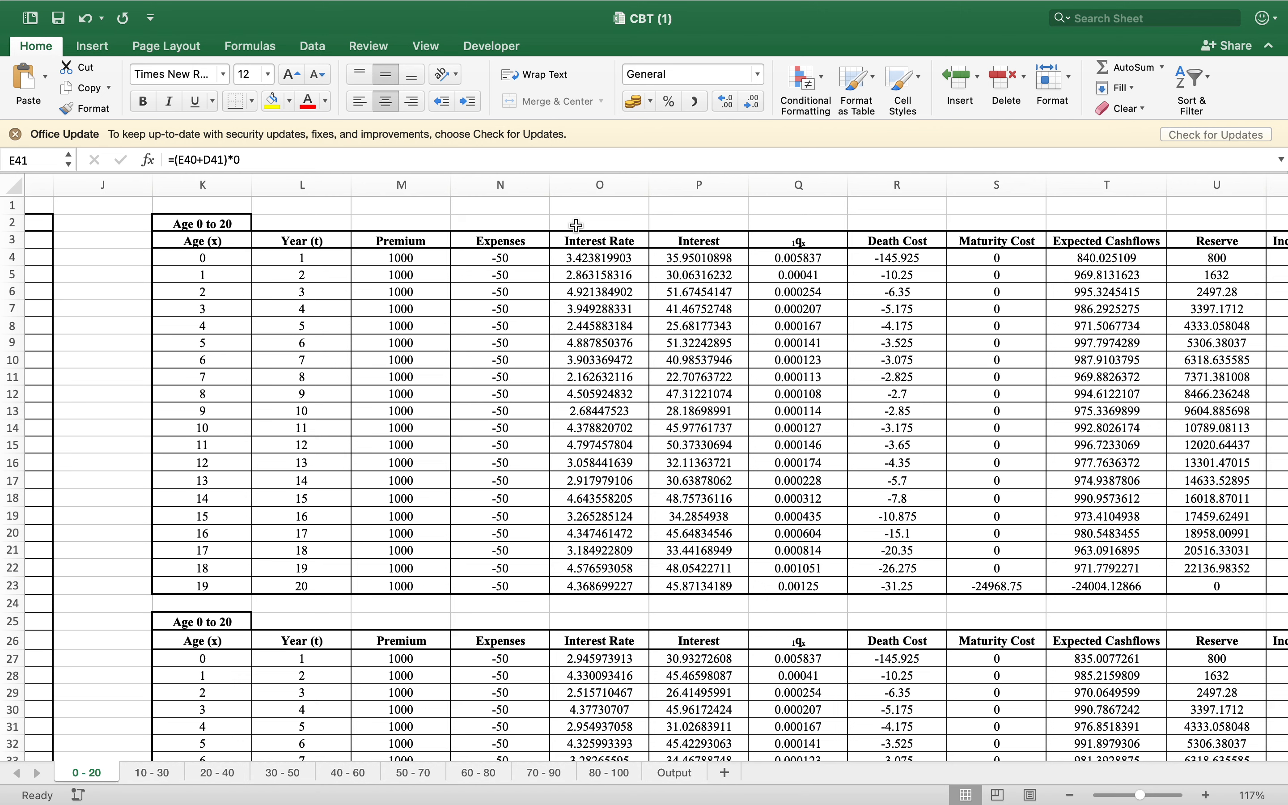
click(610, 260)
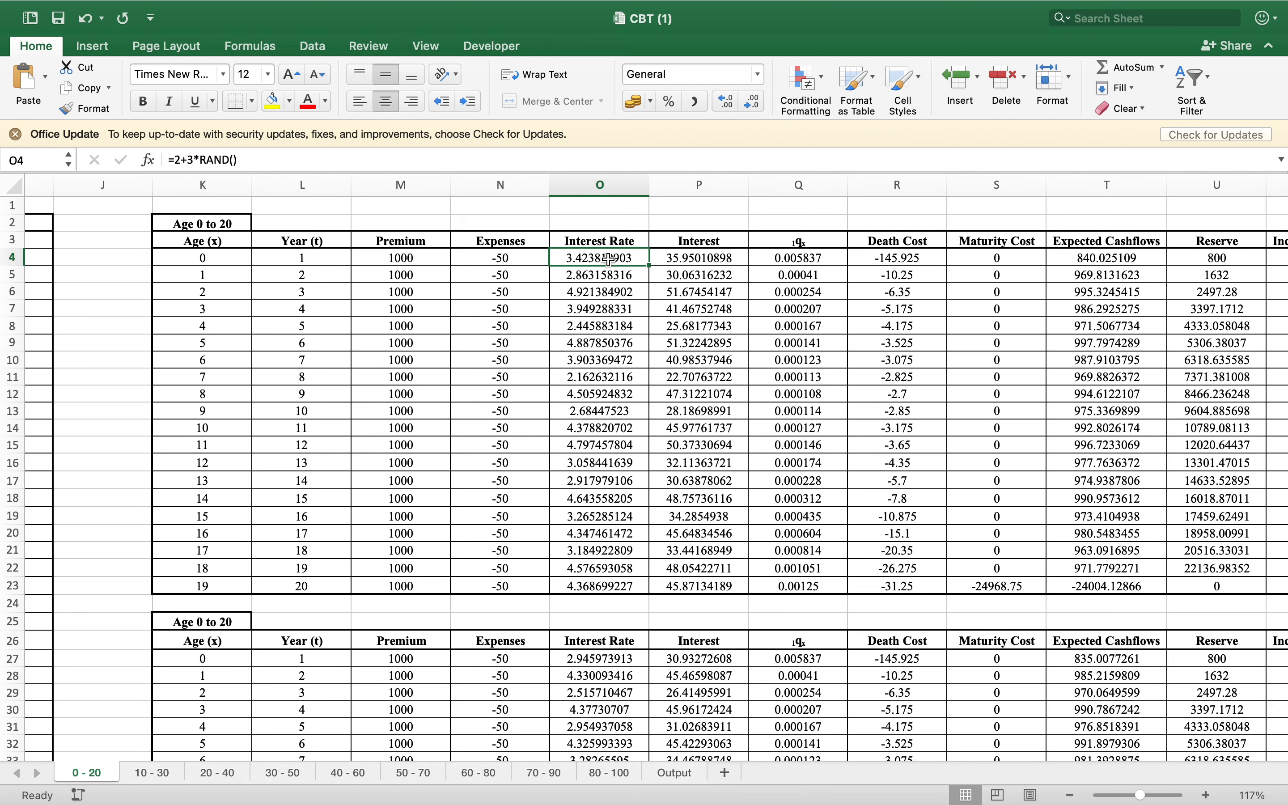
click(694, 269)
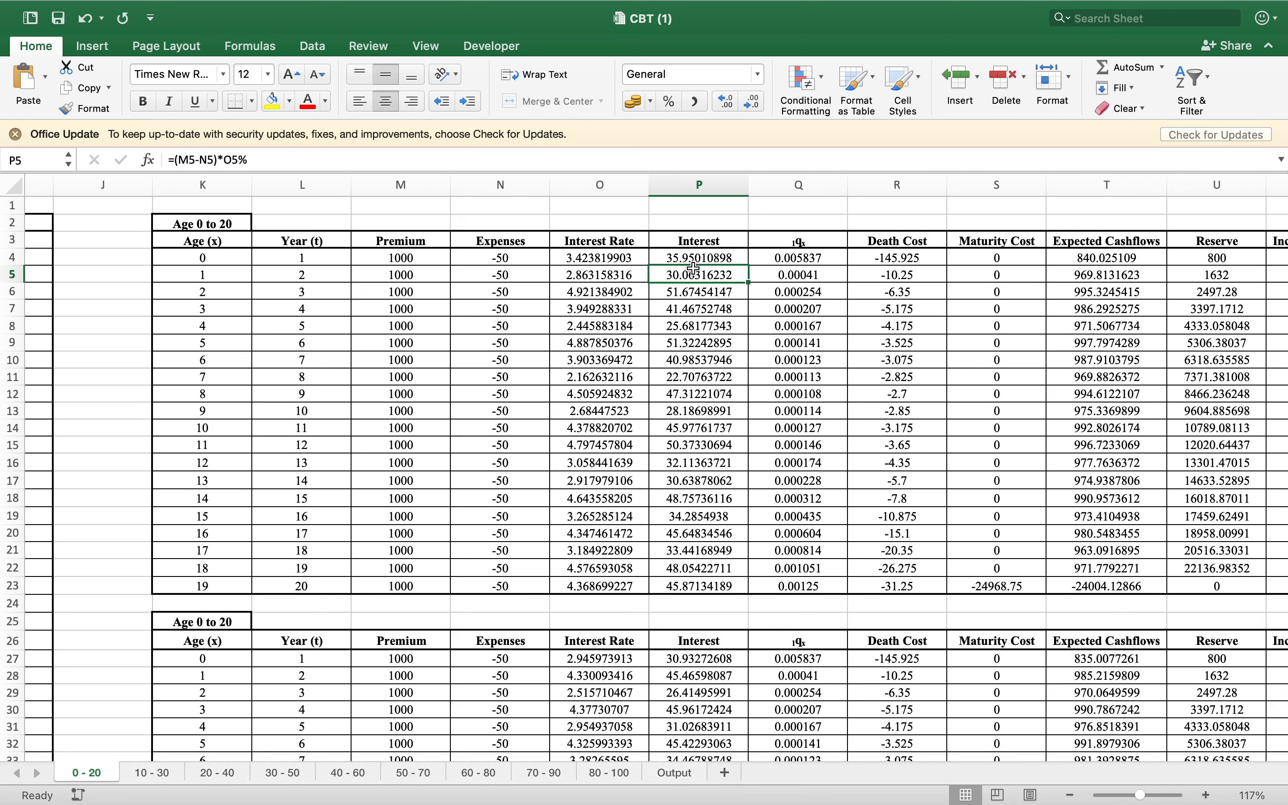
Inspect the Death Cost formula in R5 and the Maturity Cost entries in S5 and S23
key(Right)
key(Right)
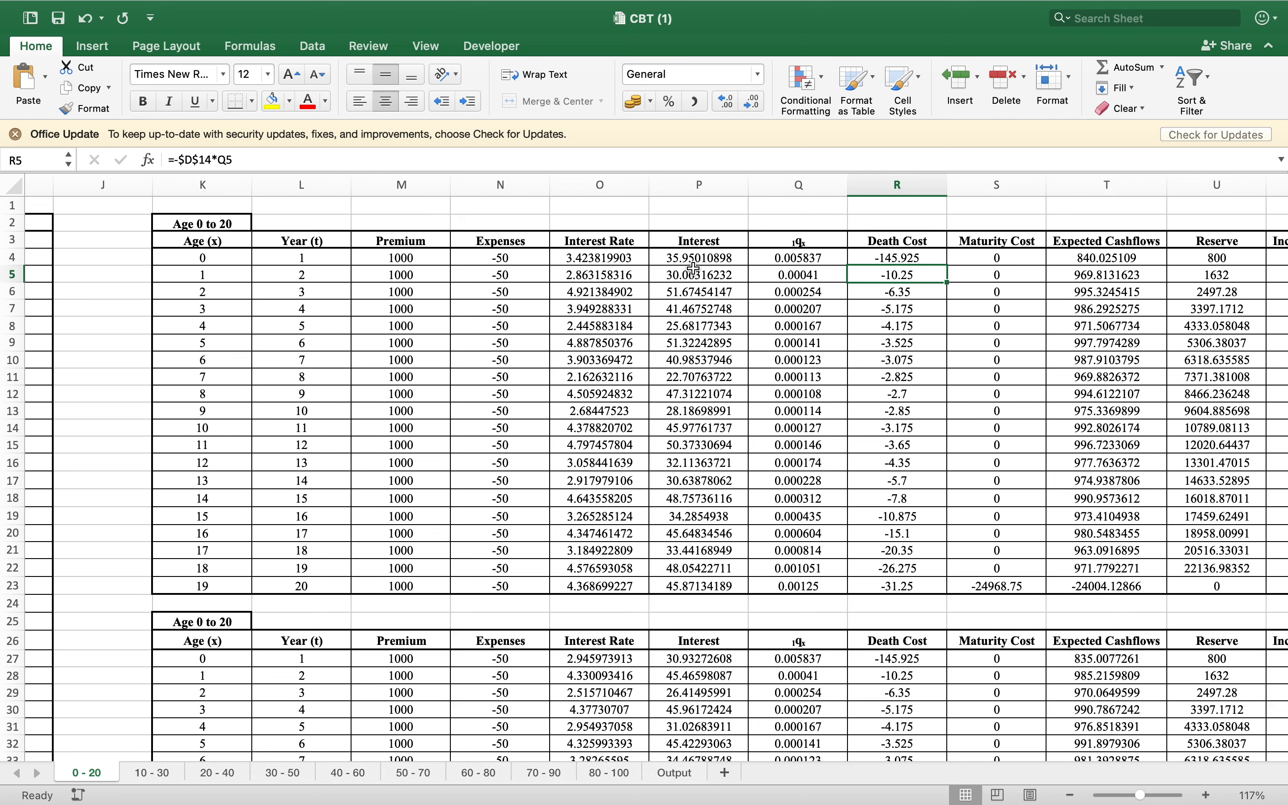
key(Right)
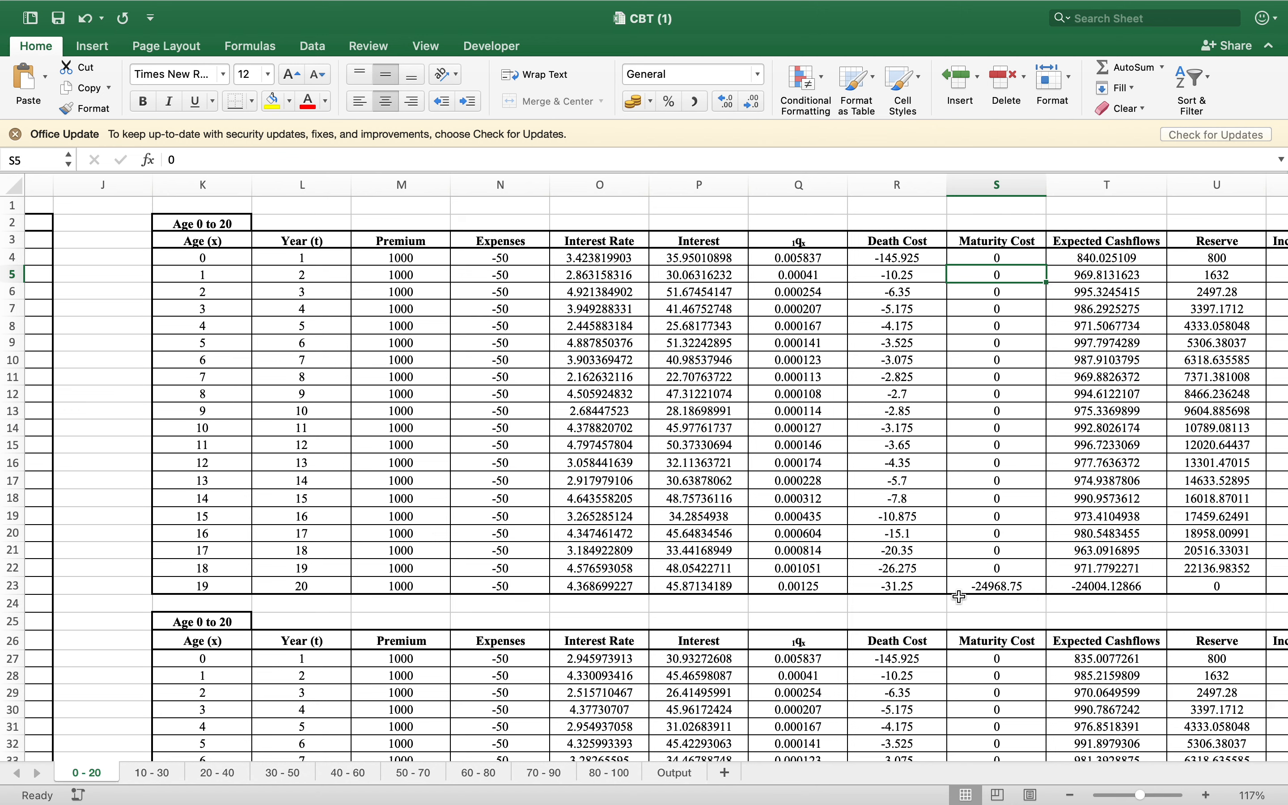
click(1005, 584)
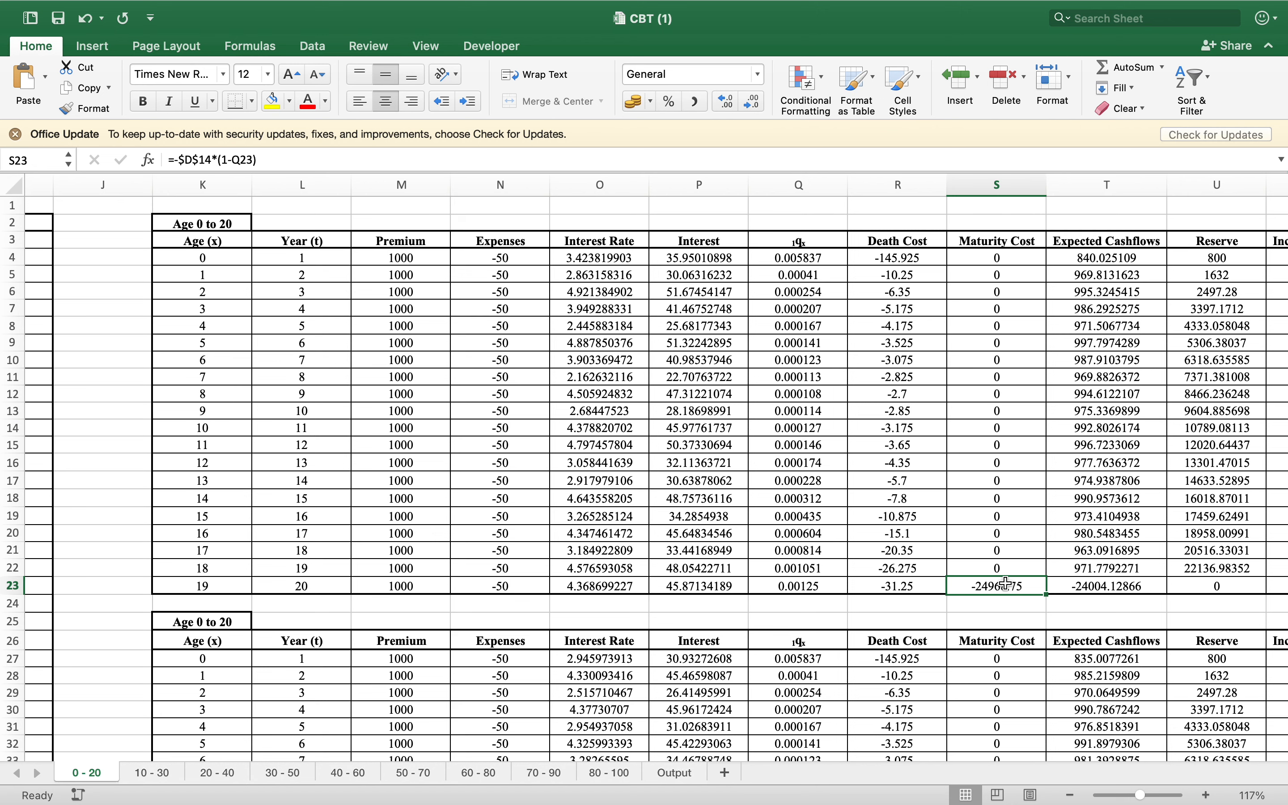
Trace the cells referenced by the first-year Expected Cashflows formula in T4, leaving the formula as it is
scroll(1006, 583, right, 2)
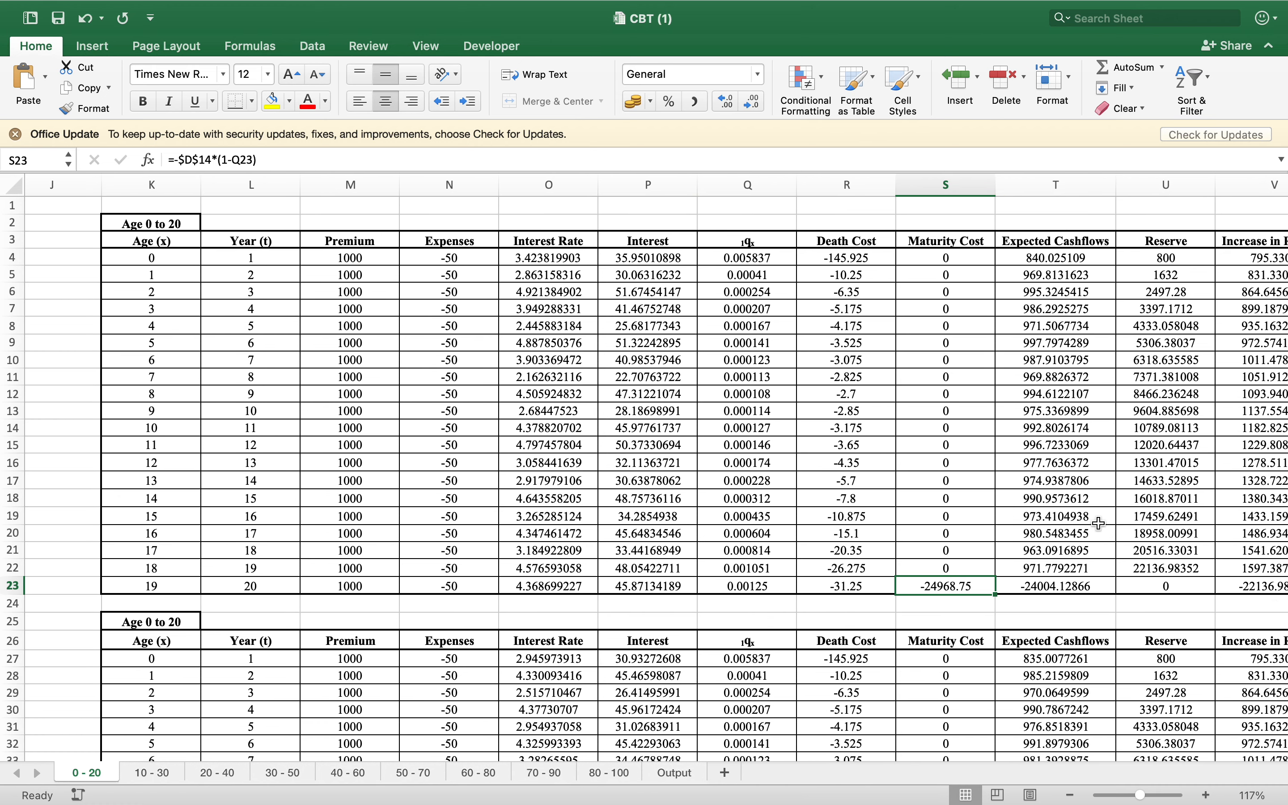
key(Return)
click(1059, 258)
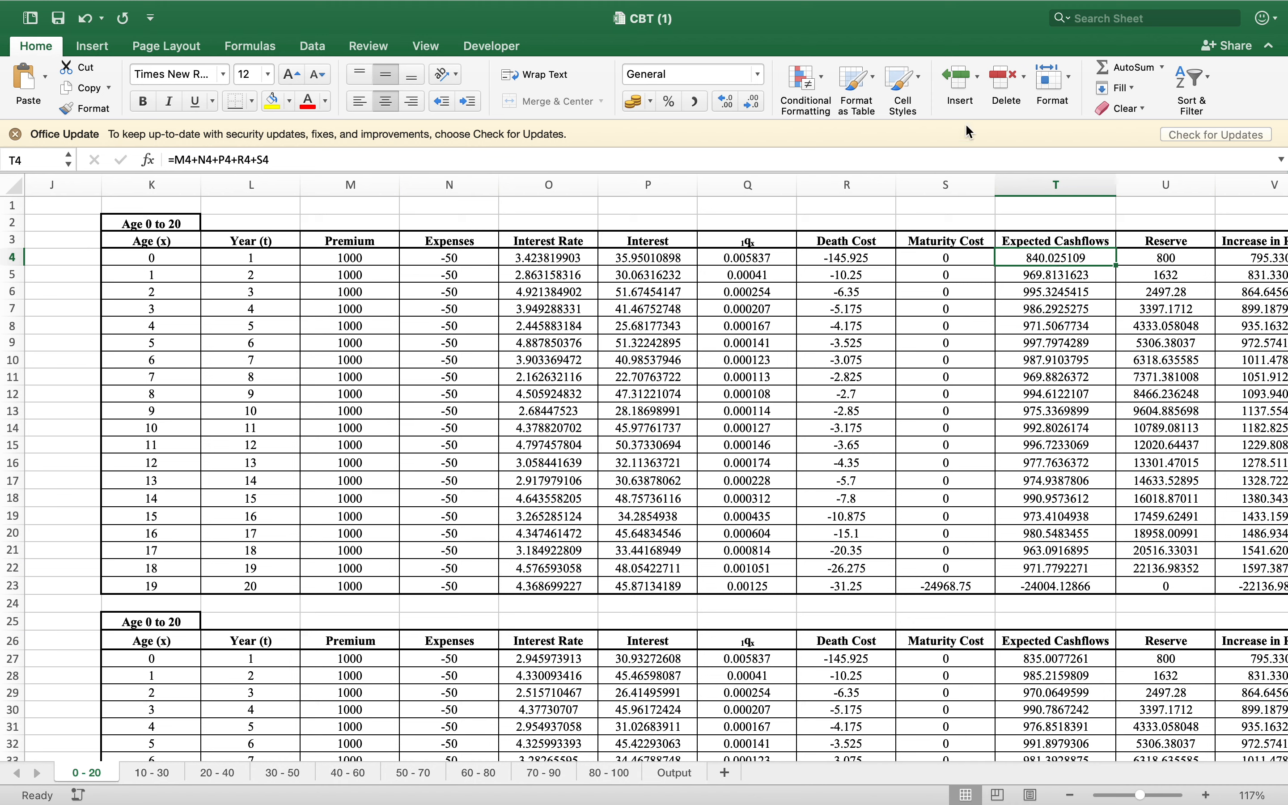
click(954, 161)
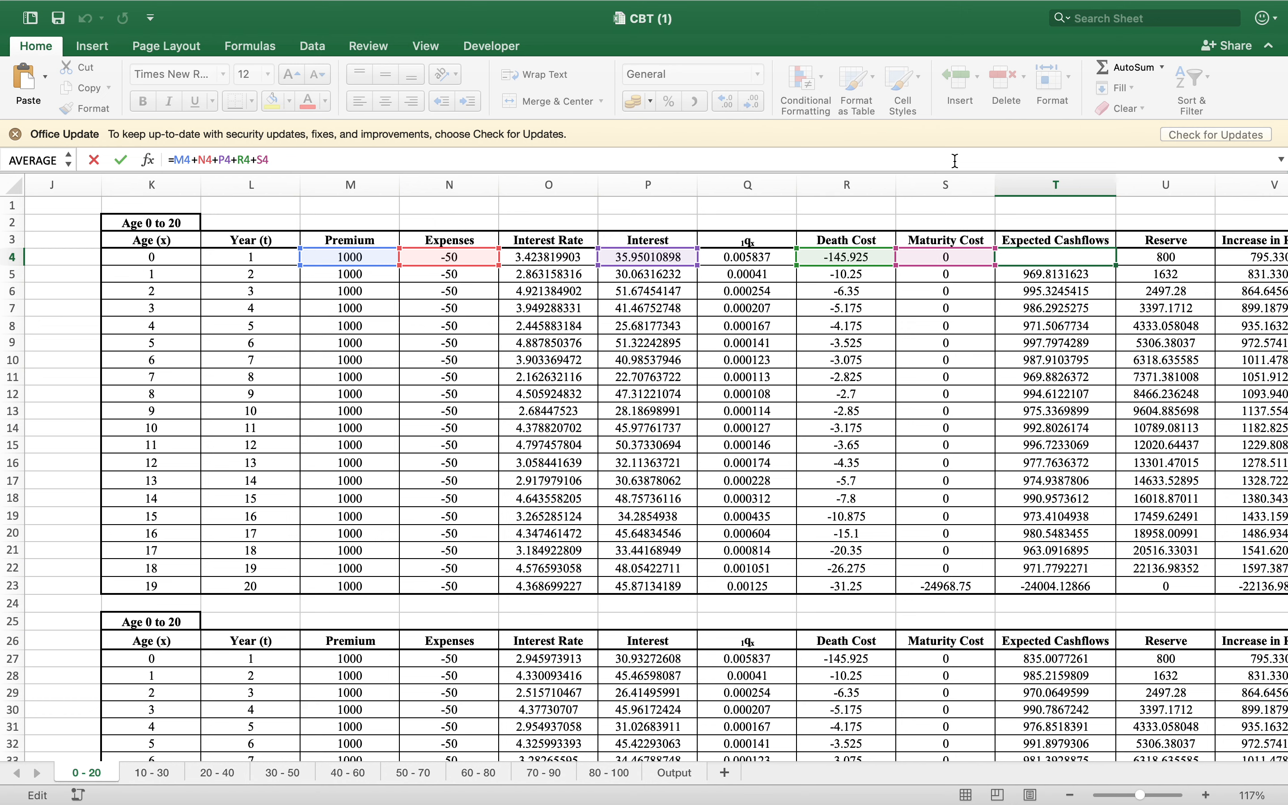
key(Return)
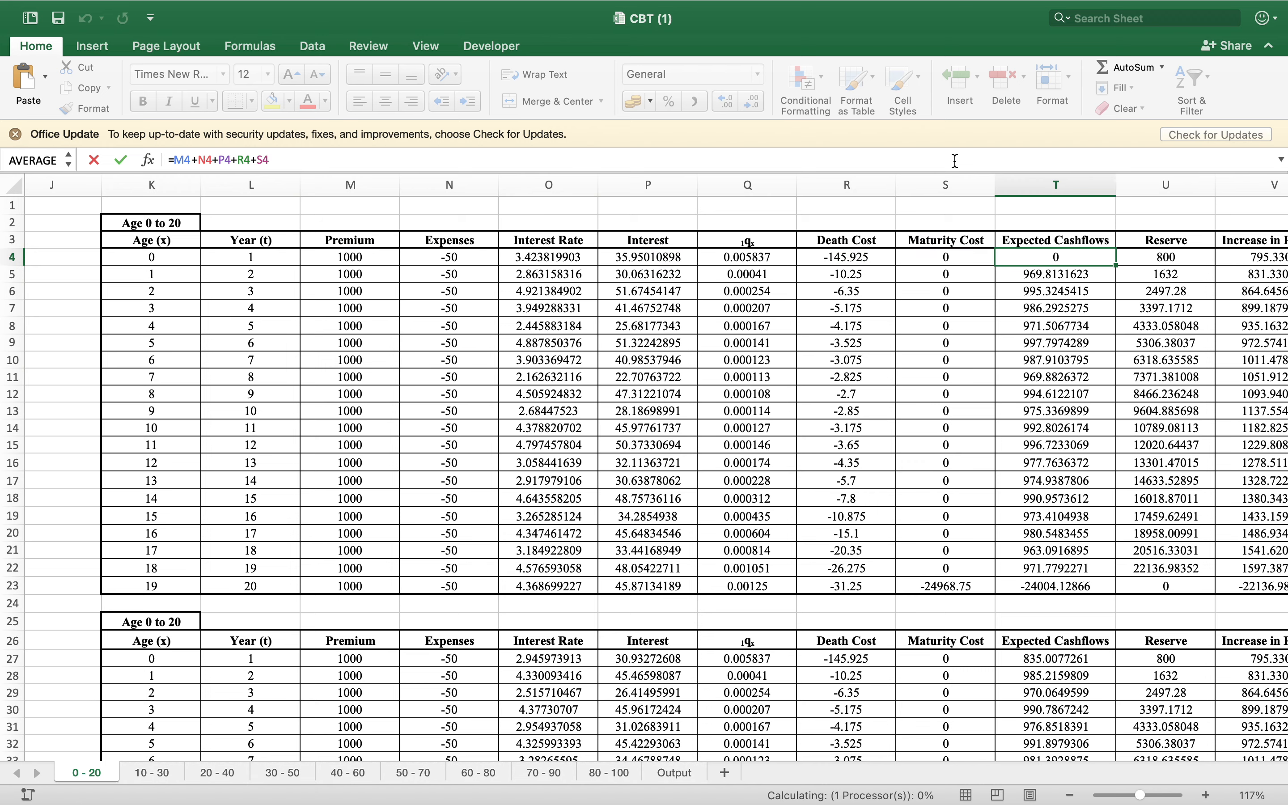
Inspect the Increase in Reserve formulas in V4, V5 and V23, tracing the cells referenced by V5
scroll(1125, 343, right, 2)
scroll(1124, 343, right, 10)
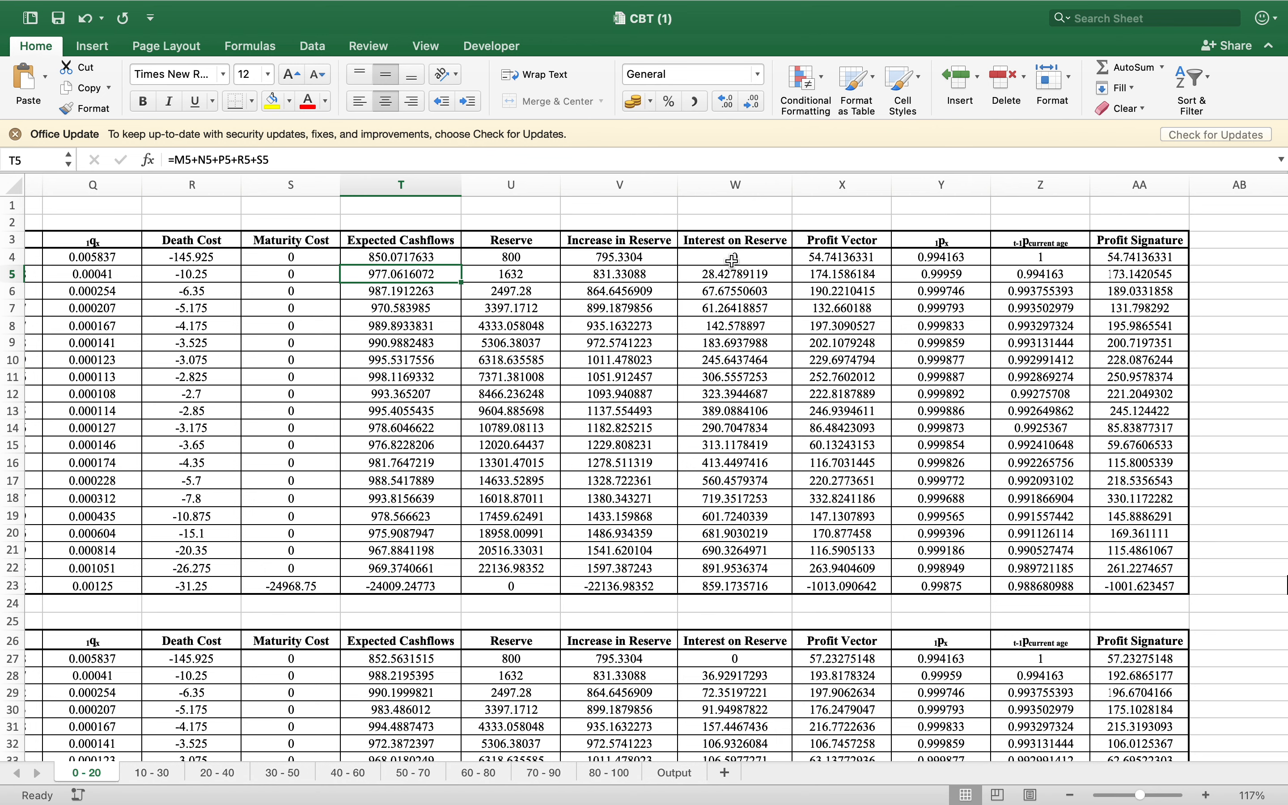
click(632, 261)
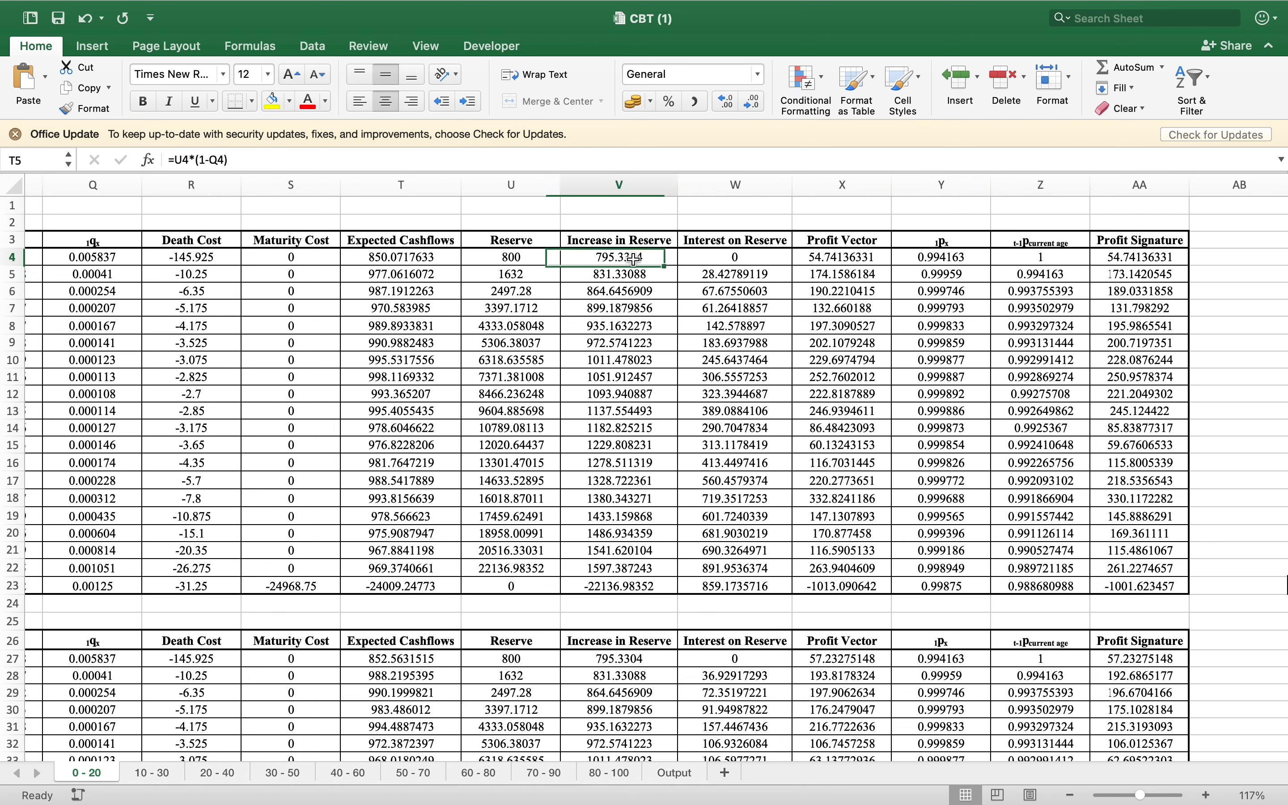
click(633, 281)
click(633, 160)
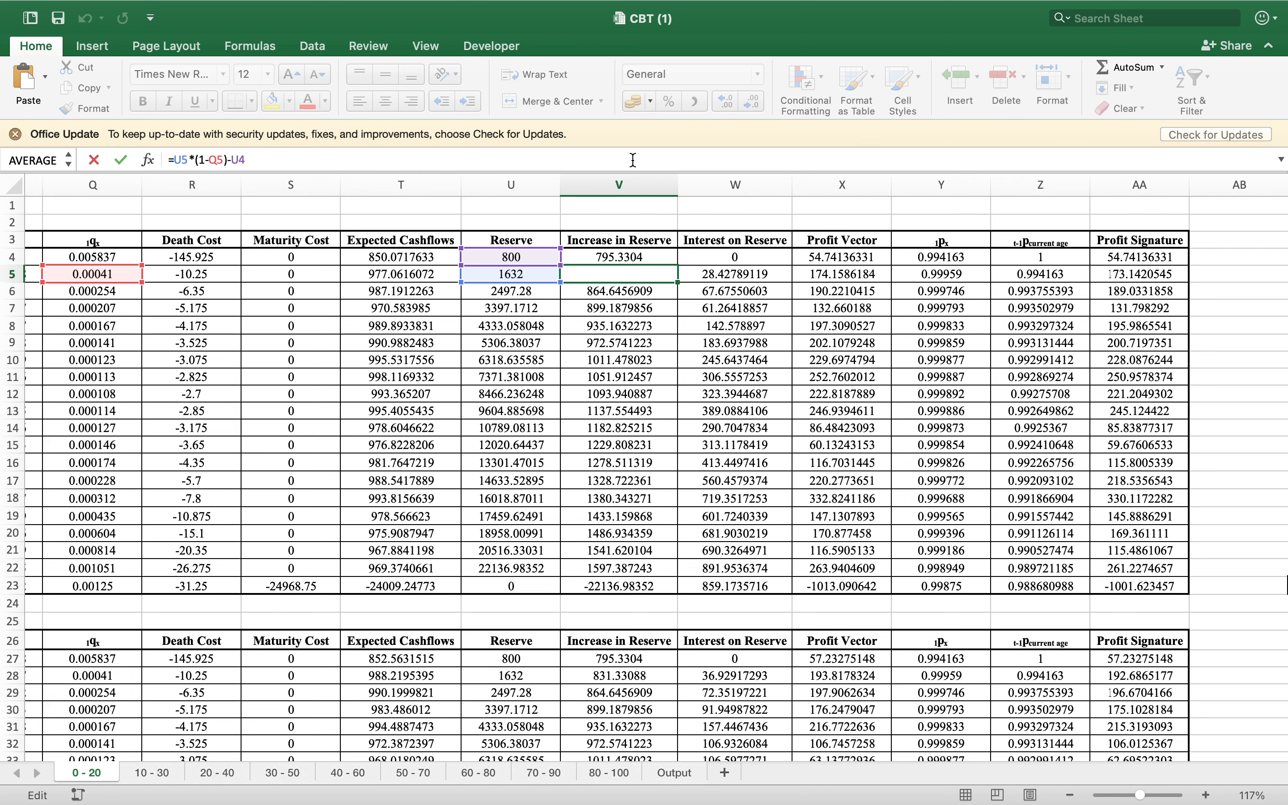
key(Return)
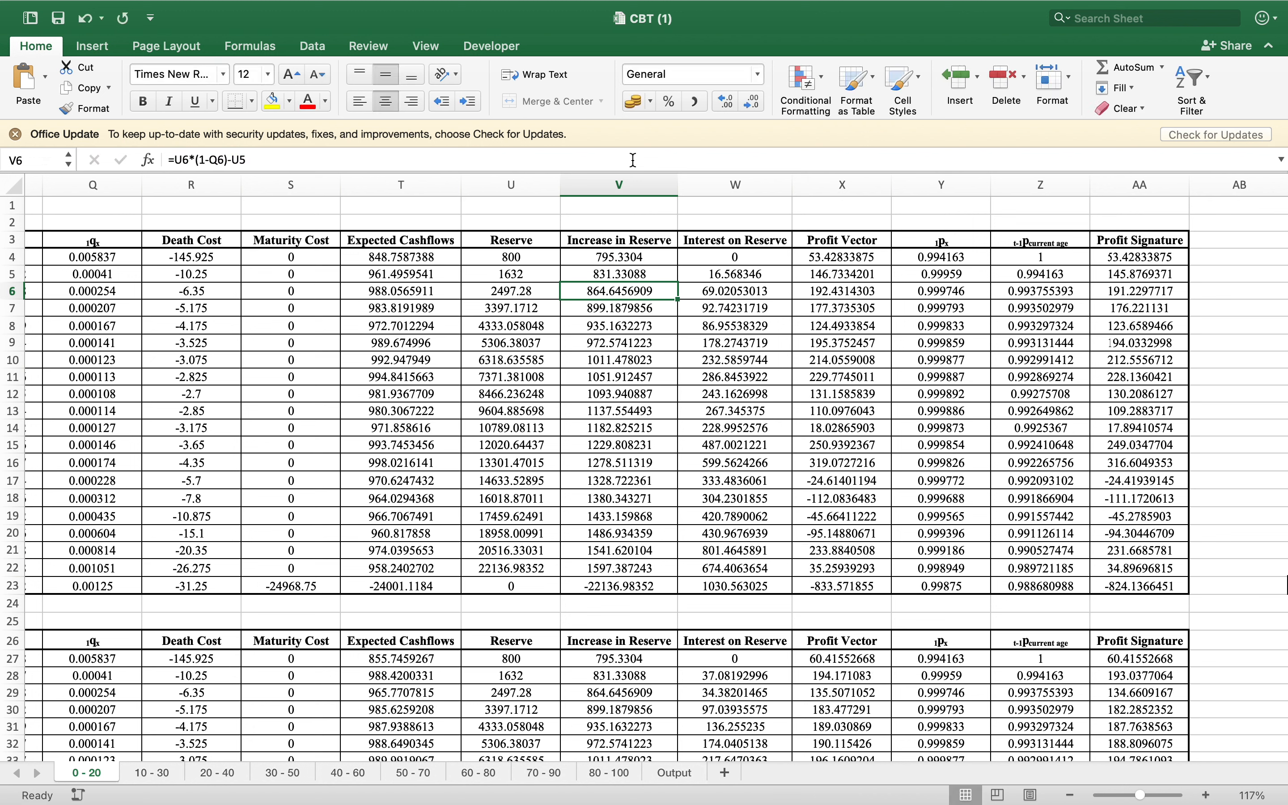
click(621, 256)
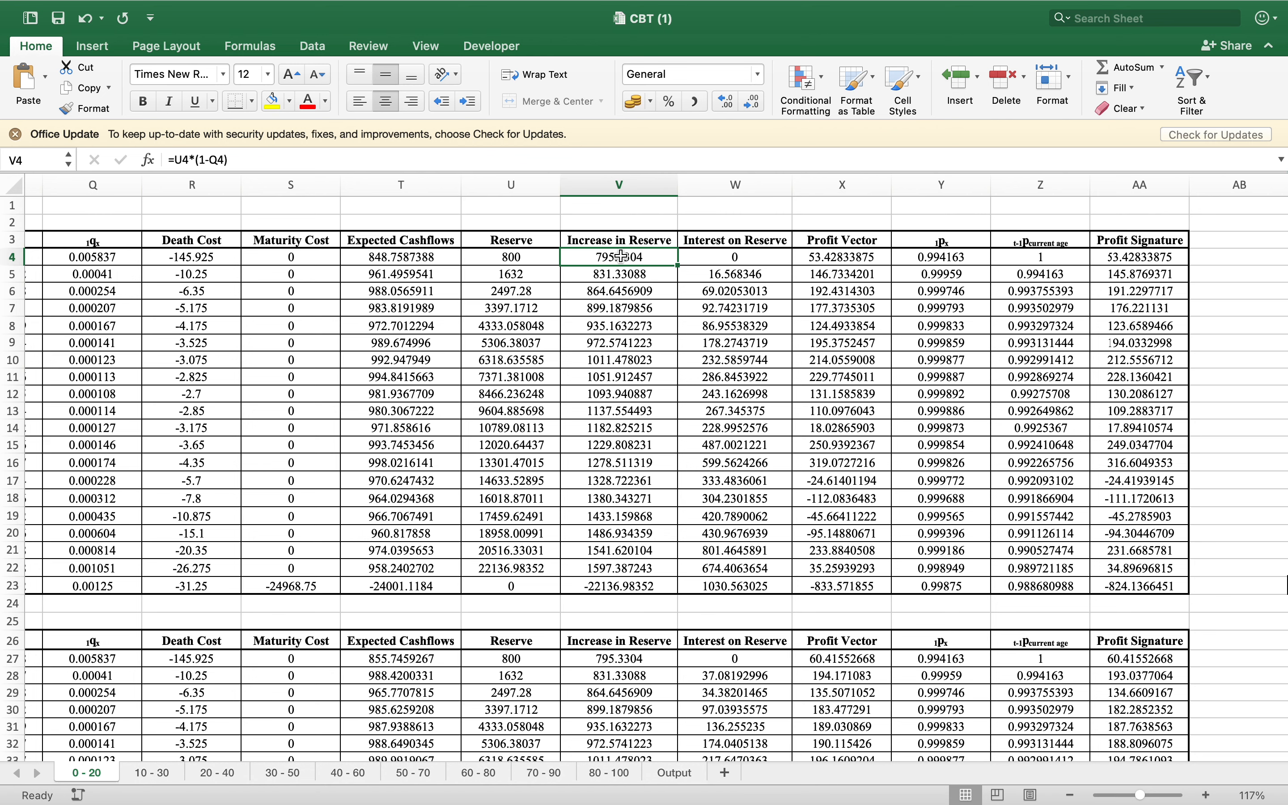
click(622, 583)
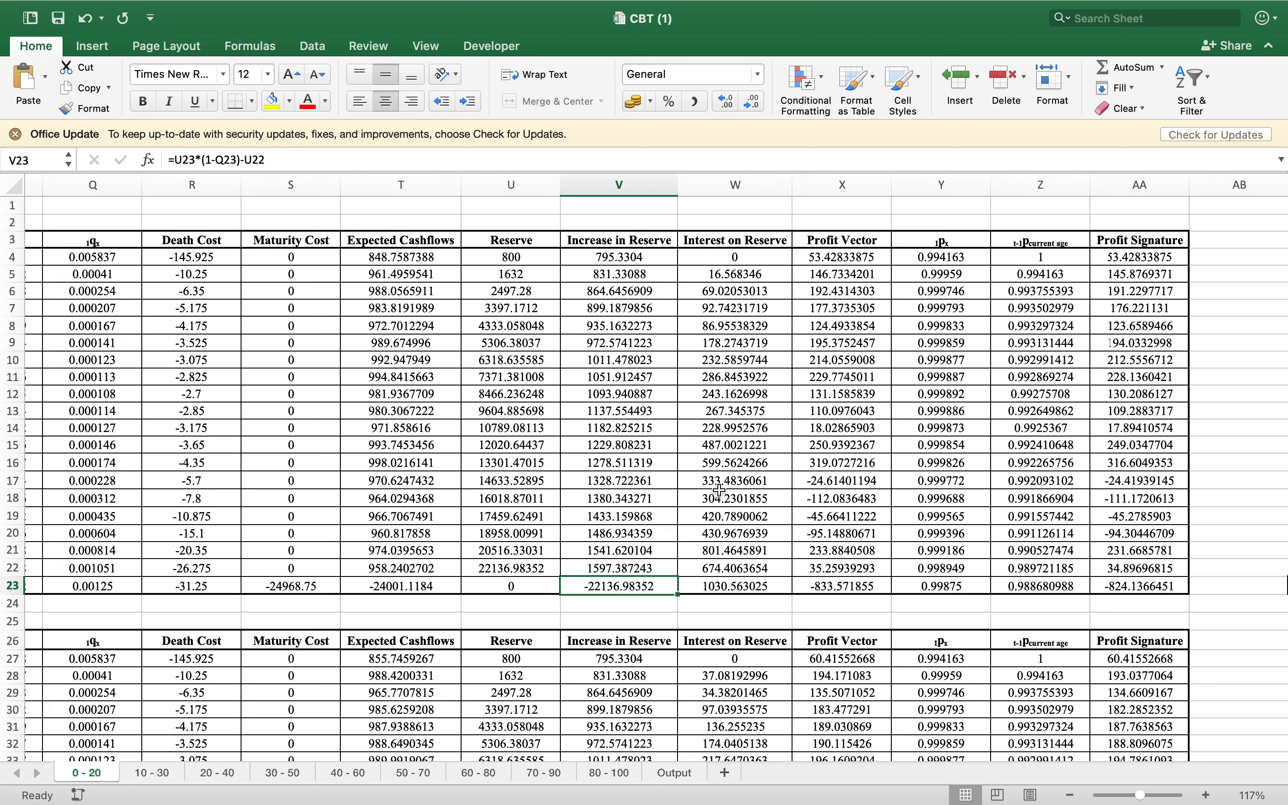
Inspect the Interest on Reserve formula in W5 and trace the cells referenced by the Profit Vector formula in X5
click(764, 277)
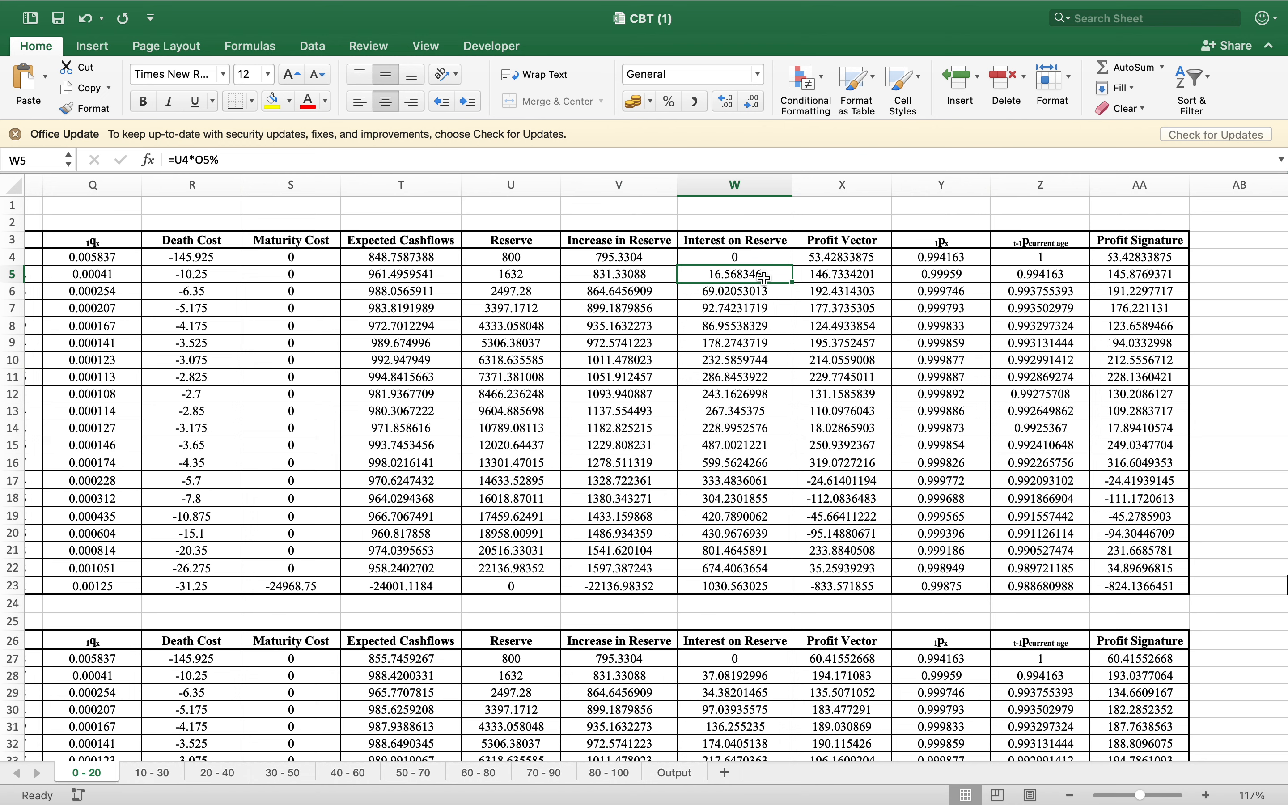
key(Right)
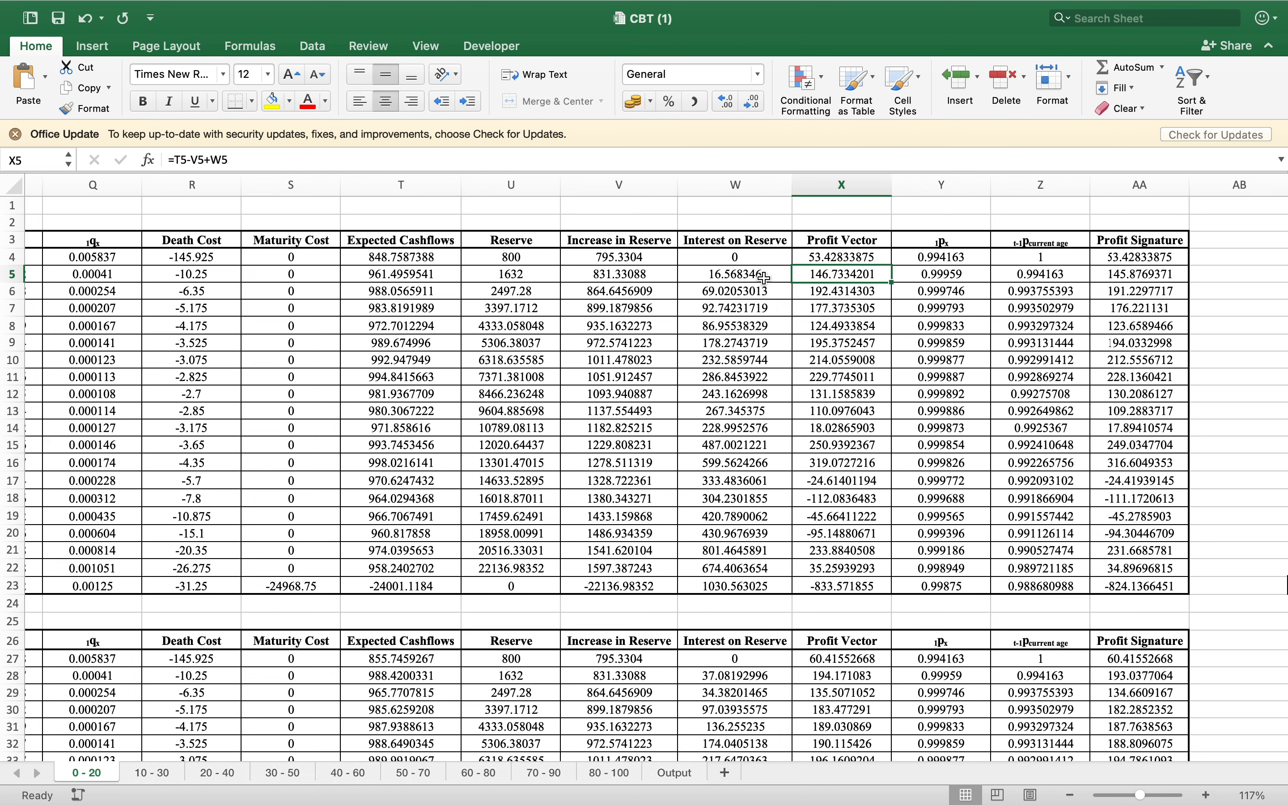
click(747, 156)
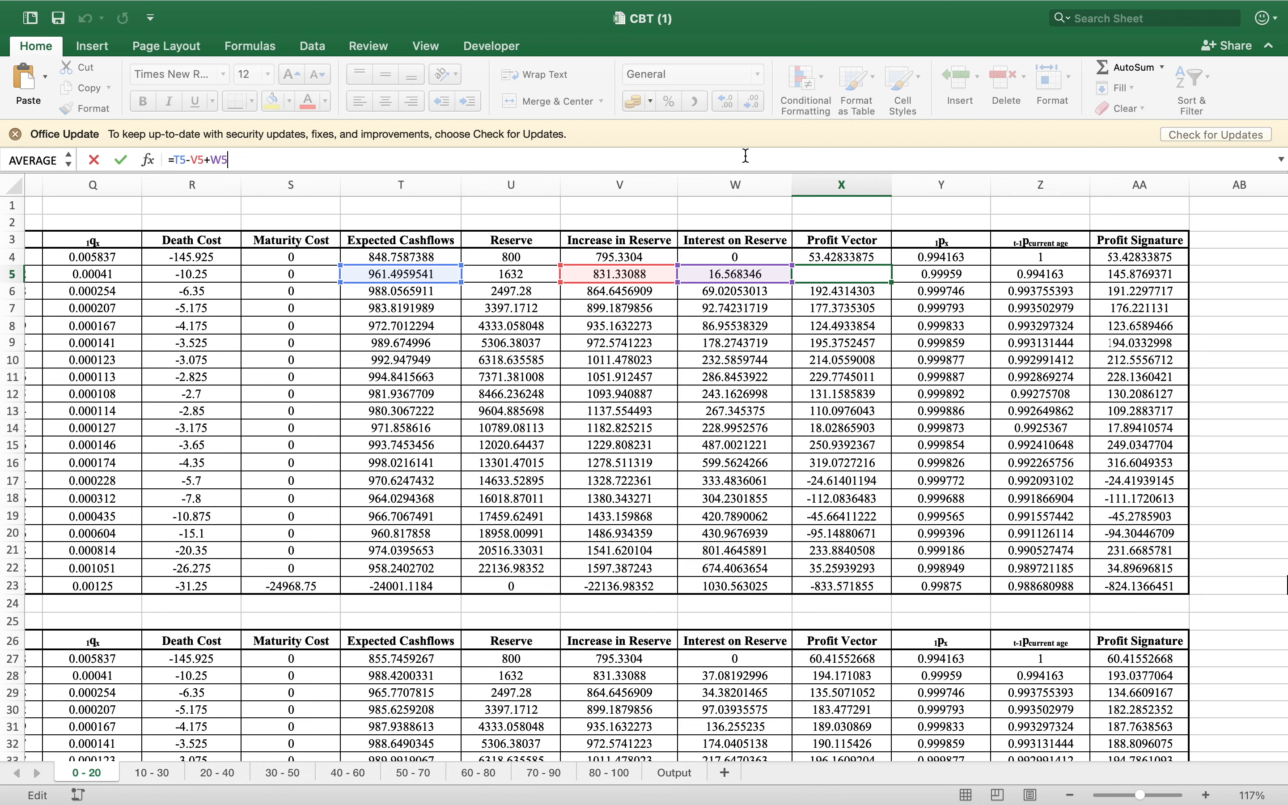
key(Return)
Inspect the survival probability formulas in Z5 and Z6 and trace the cells they reference, leaving them as they are
scroll(1043, 298, right, 2)
scroll(1043, 299, right, 2)
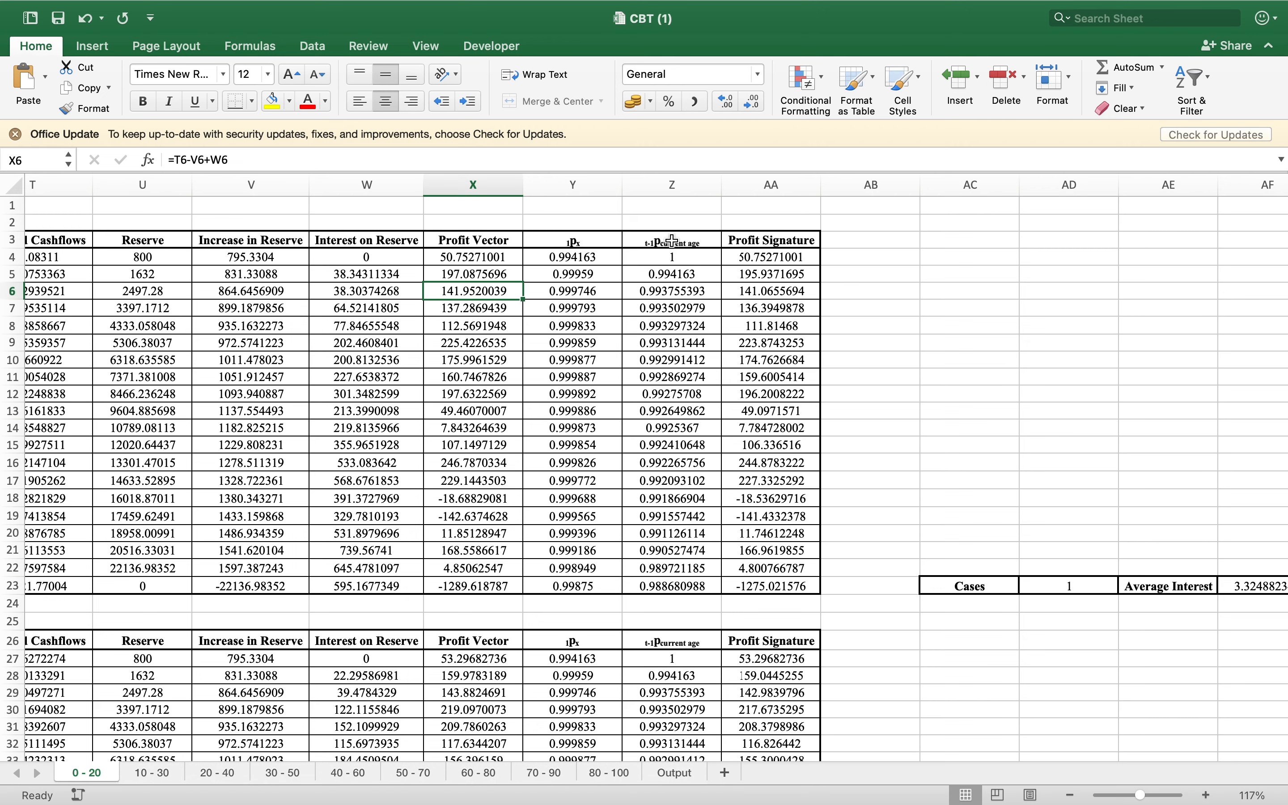
click(675, 278)
click(622, 158)
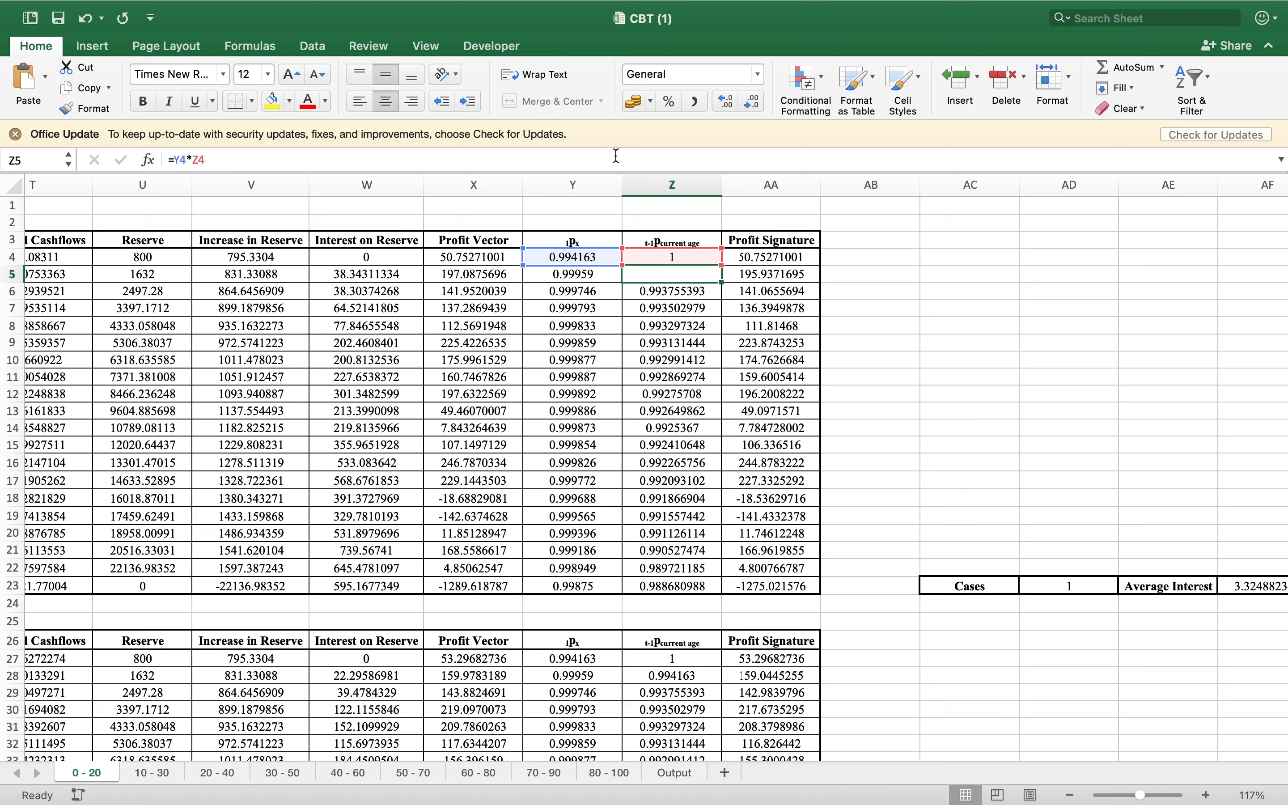
key(Return)
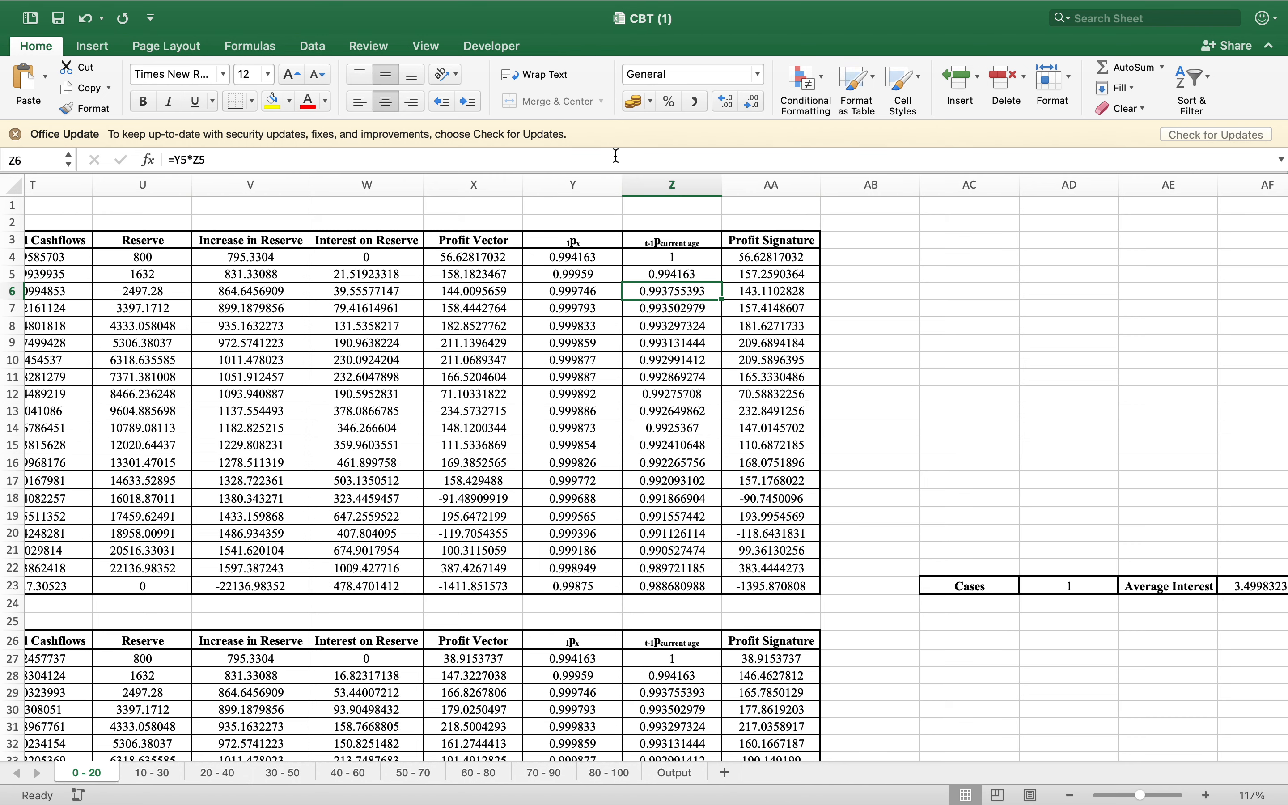
click(616, 156)
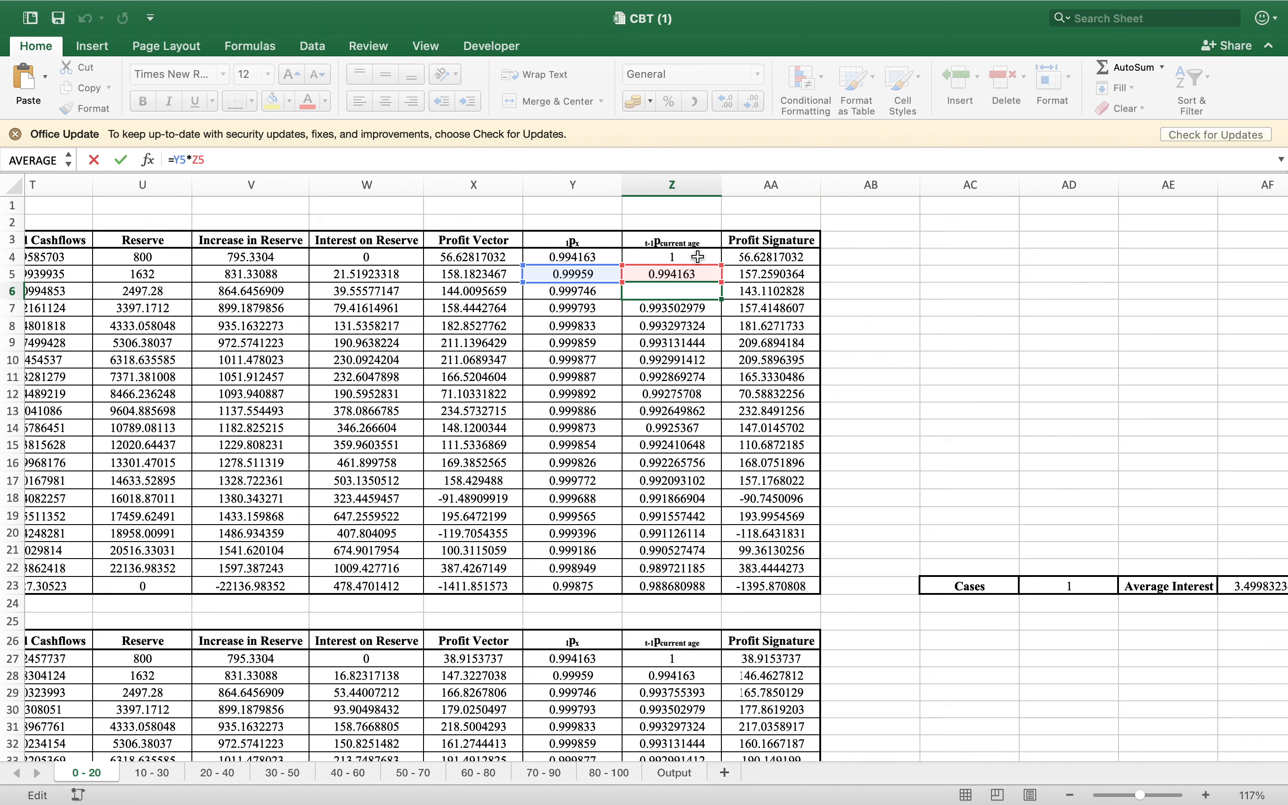
key(Return)
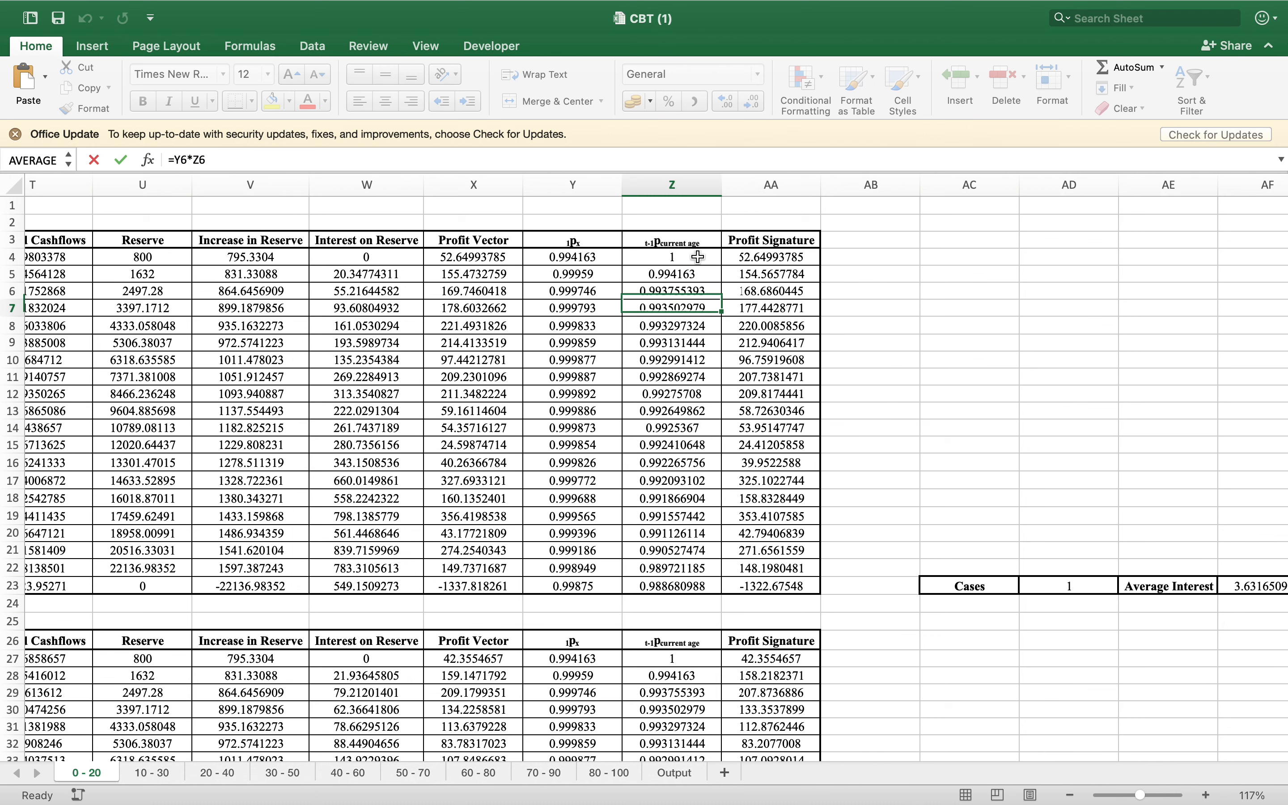
Trace the cells referenced by the Profit Signature formula in AA4 and examine the first case's Average Interest and NPV in row 23
click(766, 260)
key(F2)
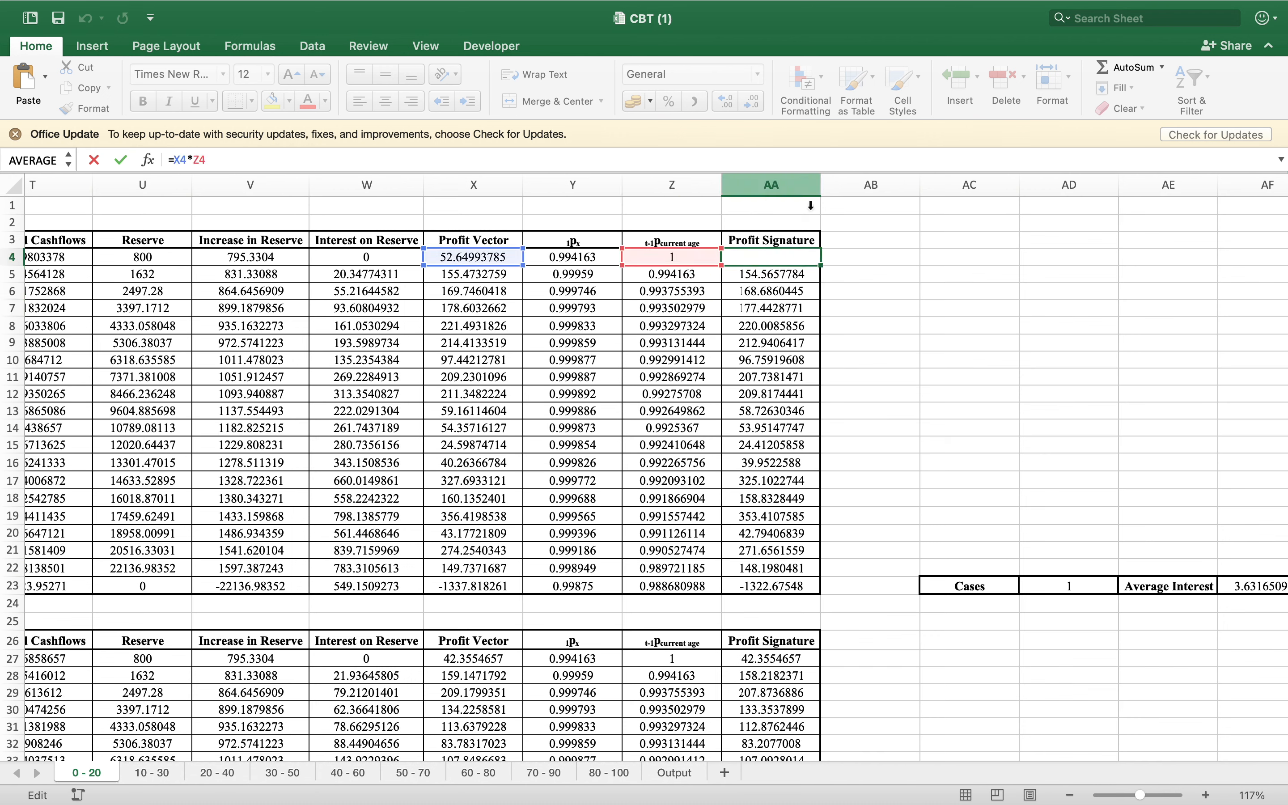
scroll(901, 621, down, 2)
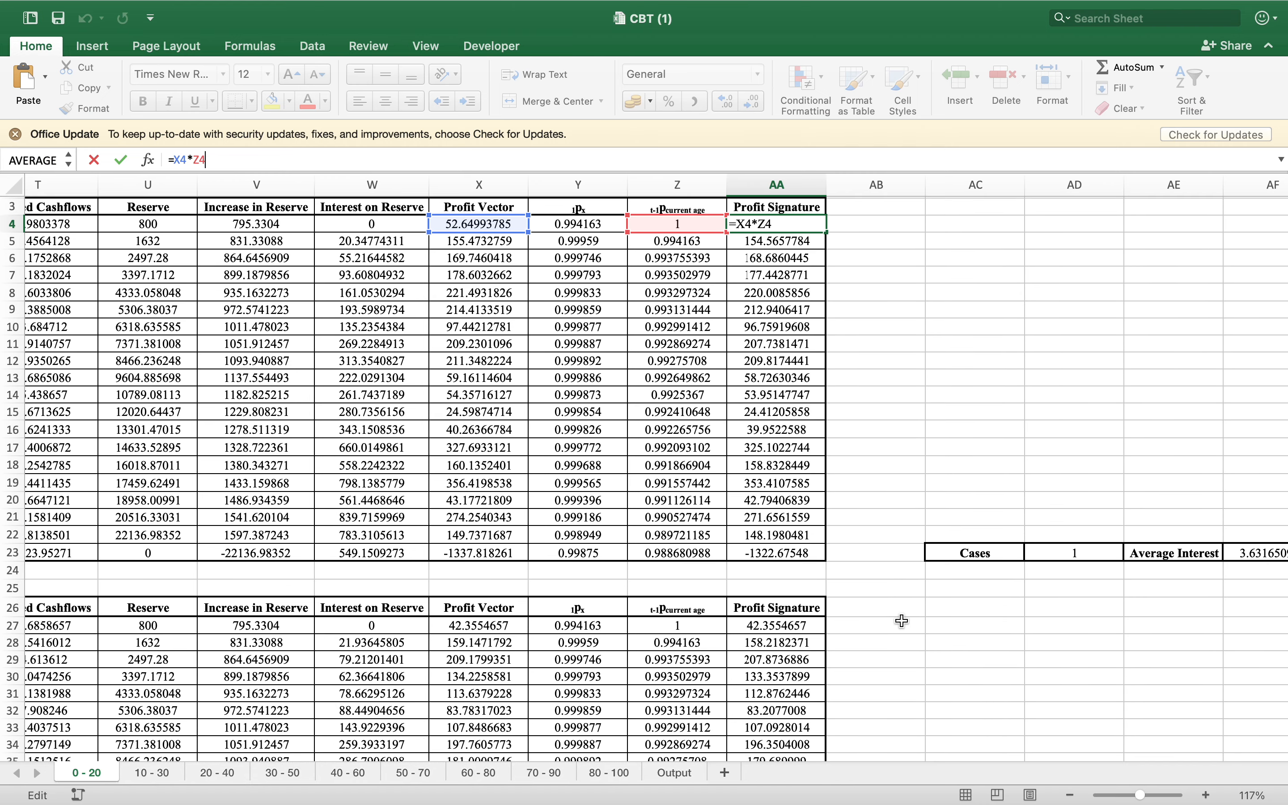
scroll(901, 621, right, 10)
scroll(901, 620, up, 3)
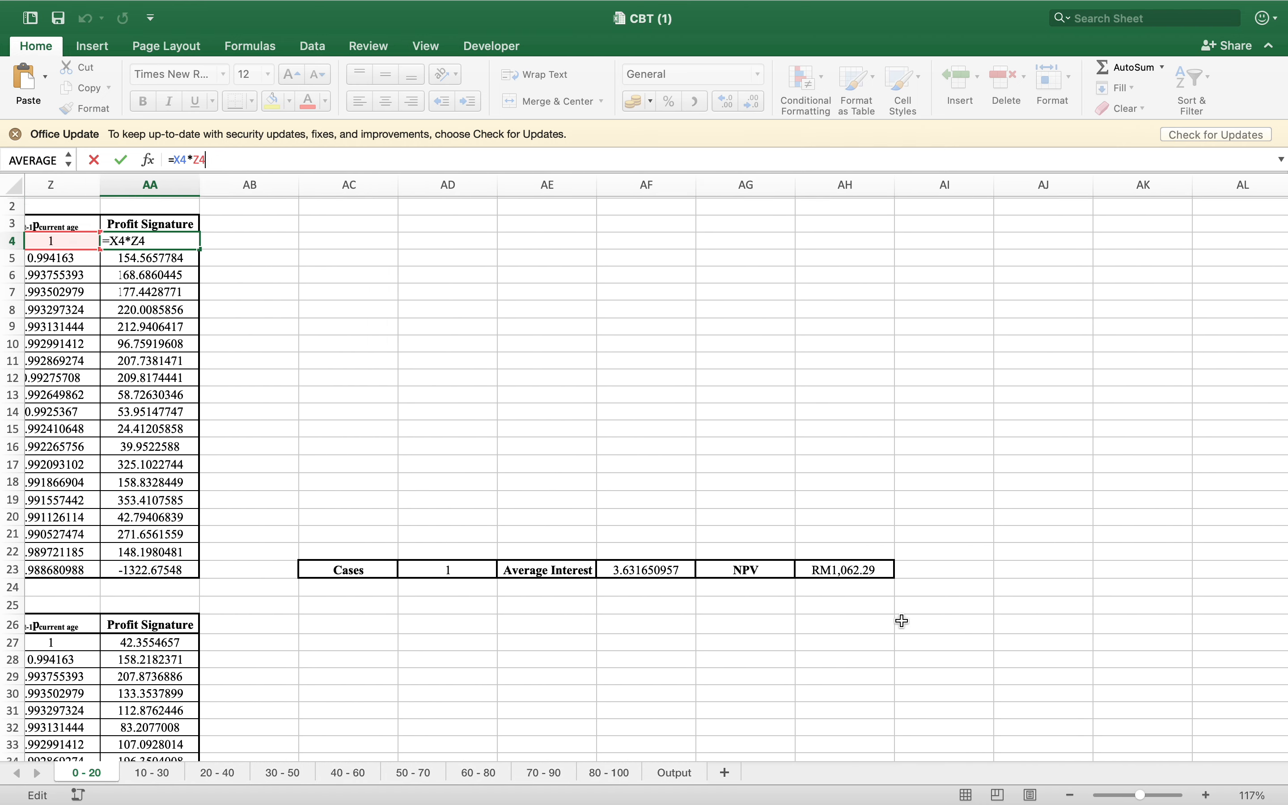
scroll(901, 620, right, 1)
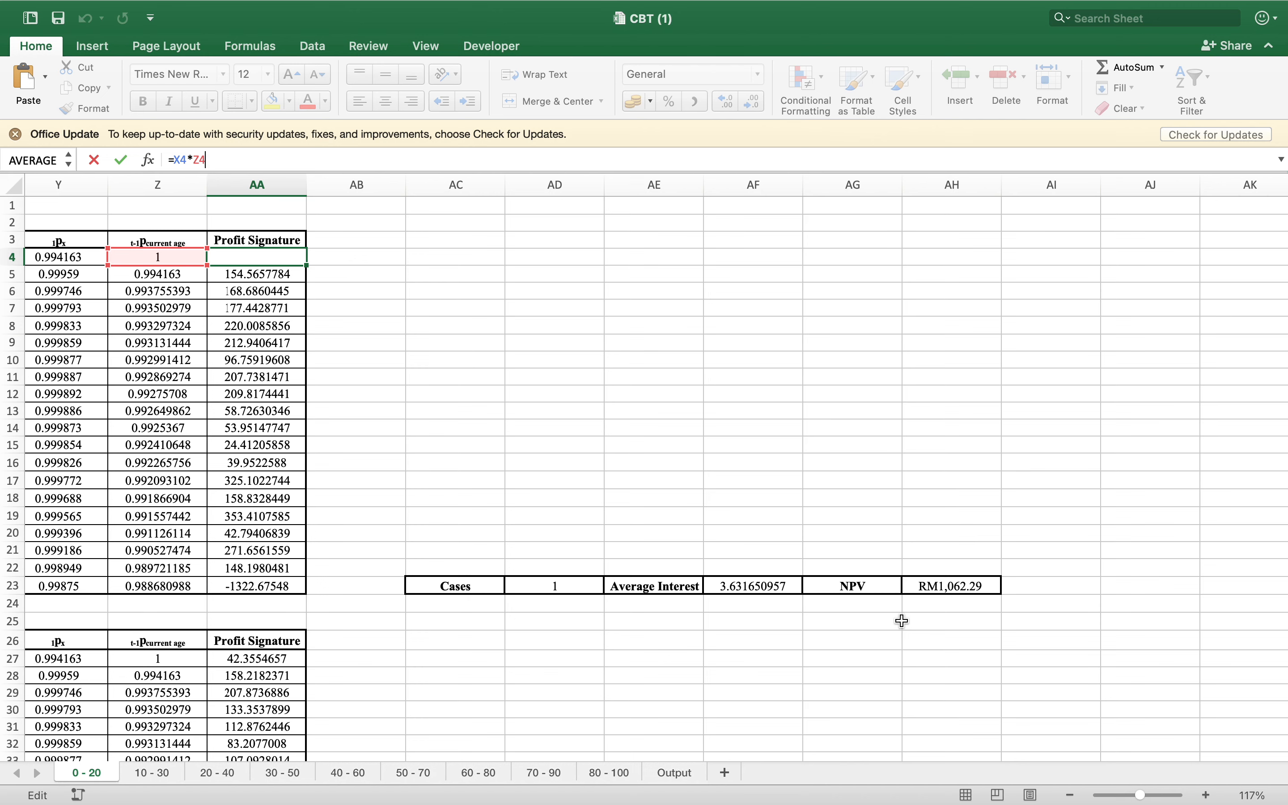
Look over the first two Age 0 to 20 case tables from Premium to Profit Signature, leaving the AA4 formula as it is
scroll(630, 602, left, 6)
scroll(630, 601, left, 5)
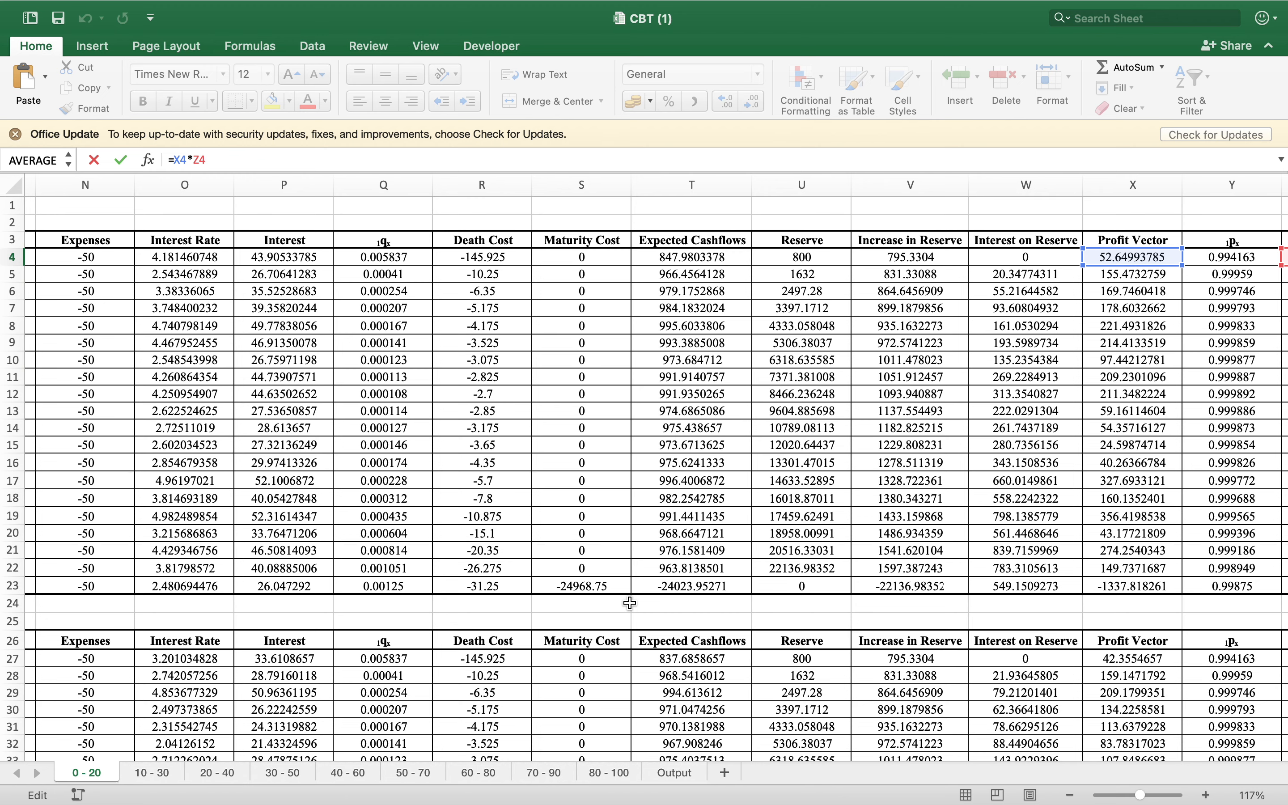
scroll(329, 578, left, 2)
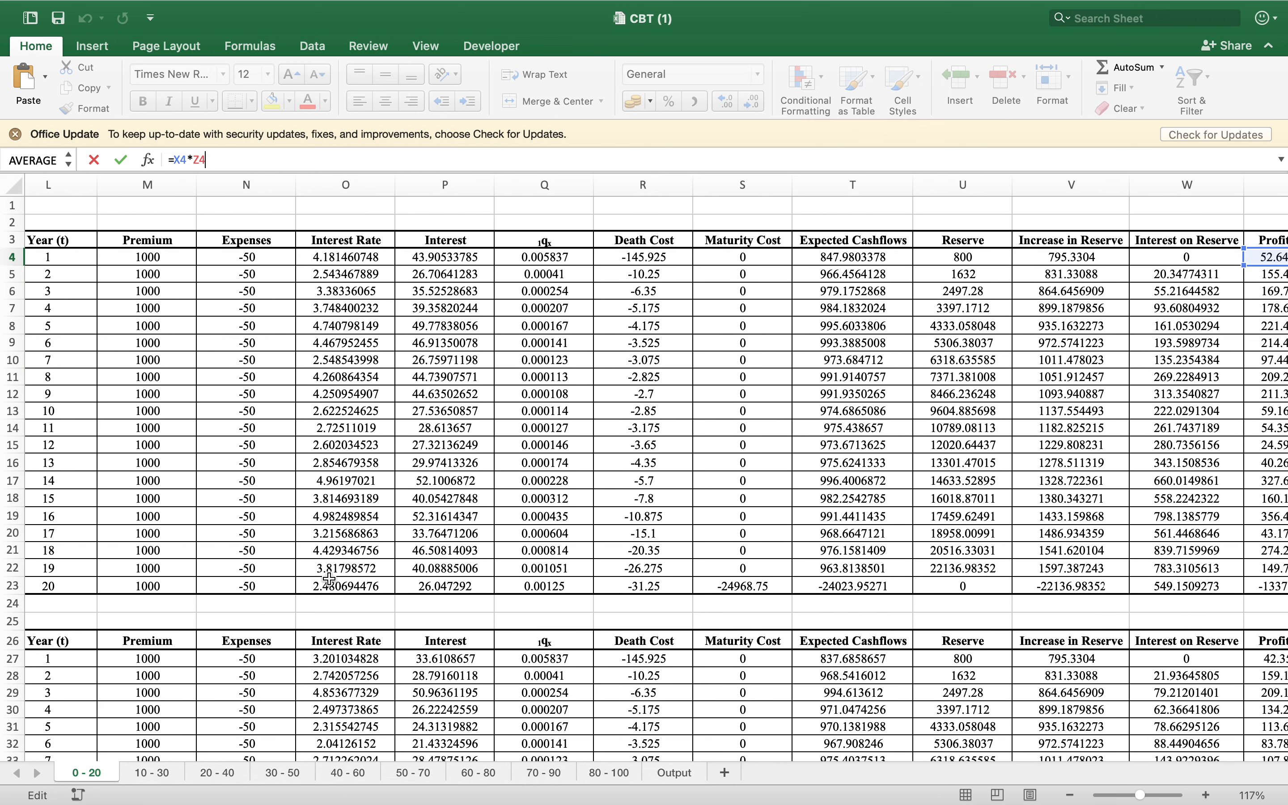
scroll(329, 578, down, 5)
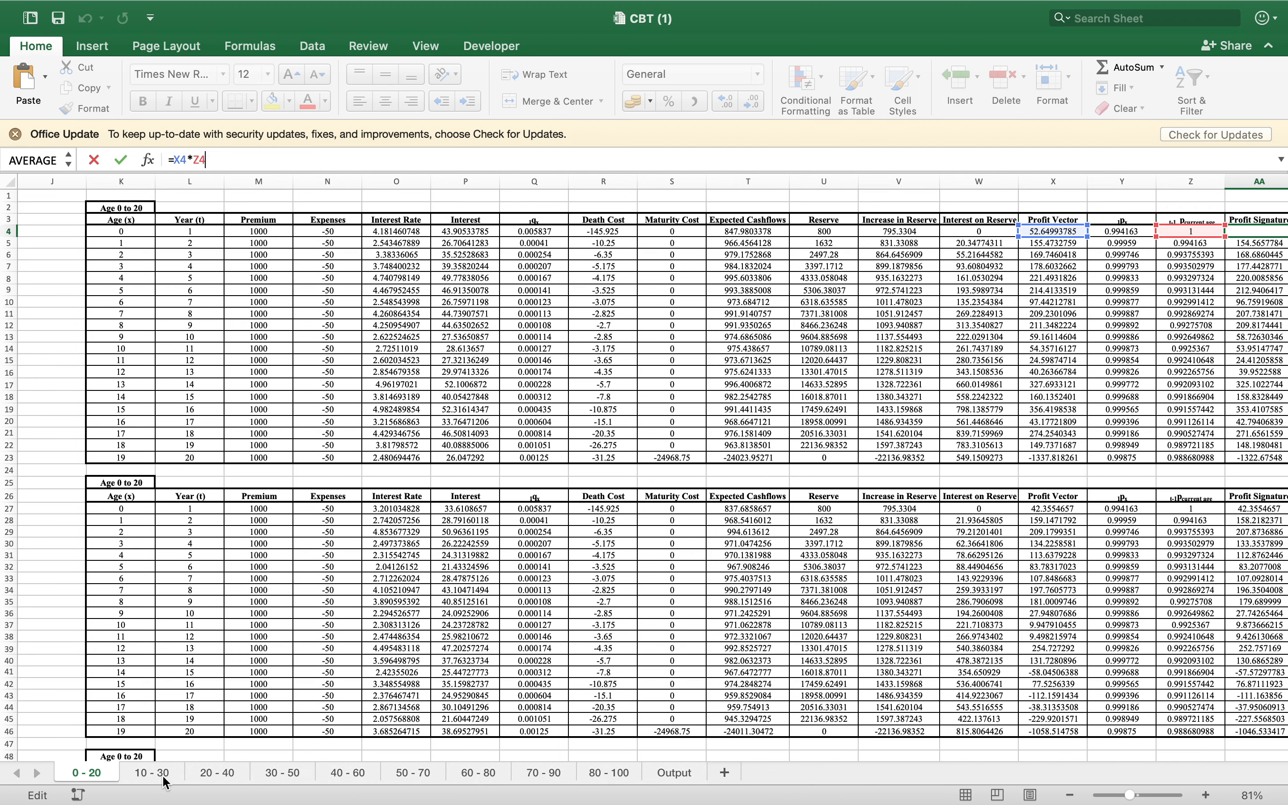
key(Return)
Look through the age-group sheets from 20 - 40 to 80 - 100 to compare their assumptions and case tables
click(207, 779)
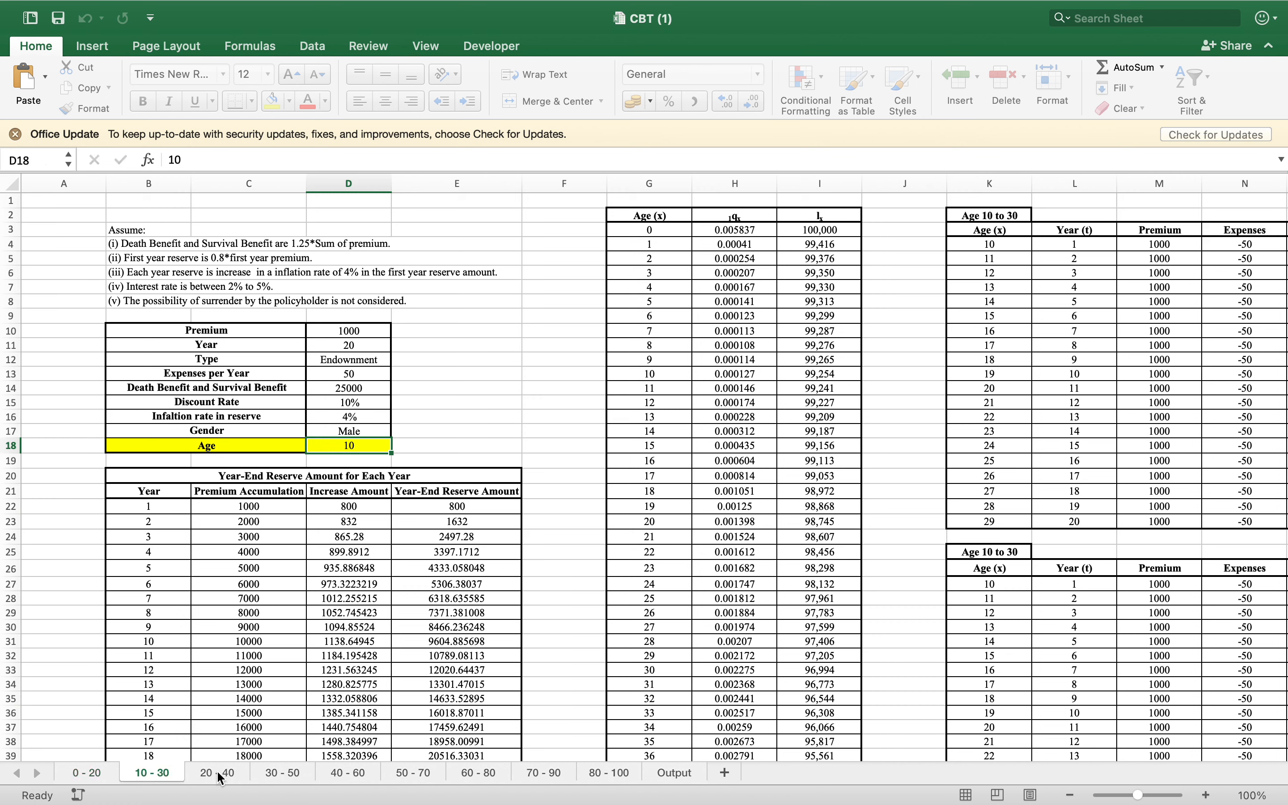
click(296, 774)
click(359, 777)
click(432, 783)
click(499, 777)
click(555, 777)
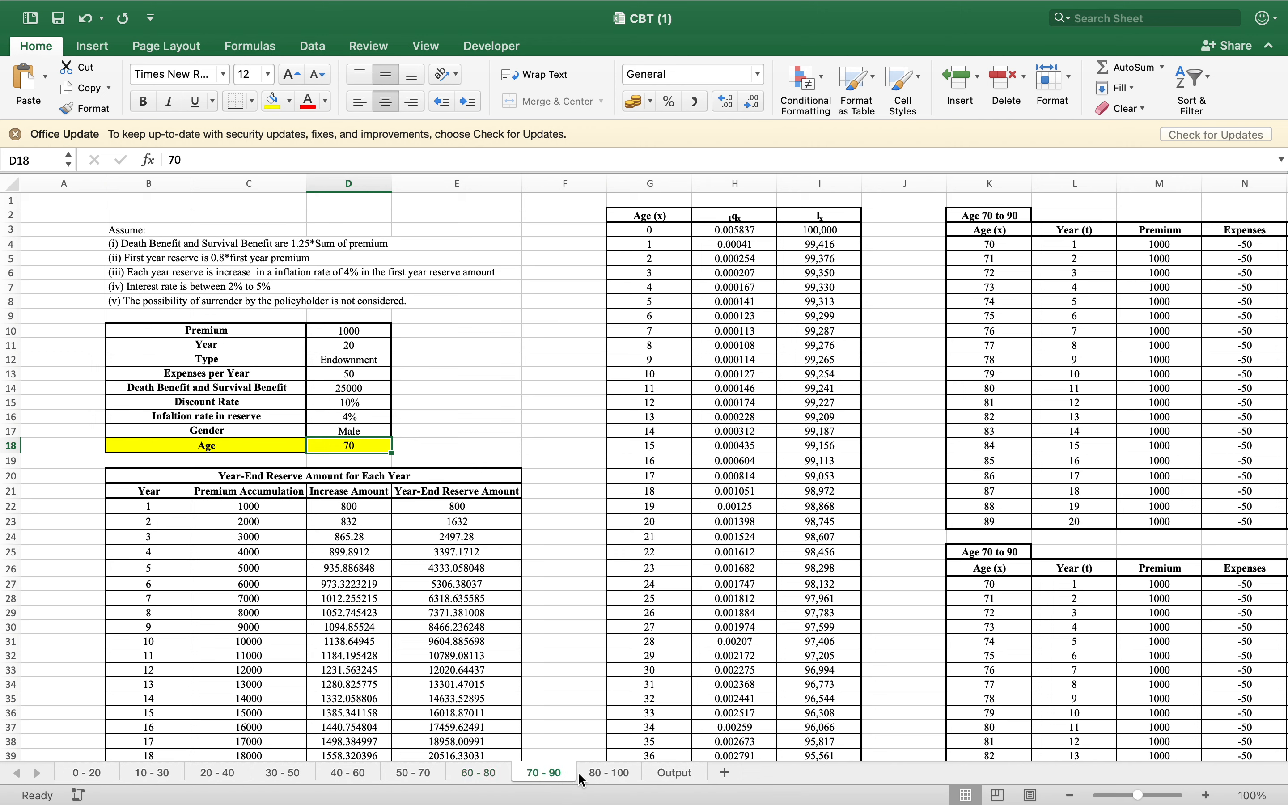
click(619, 778)
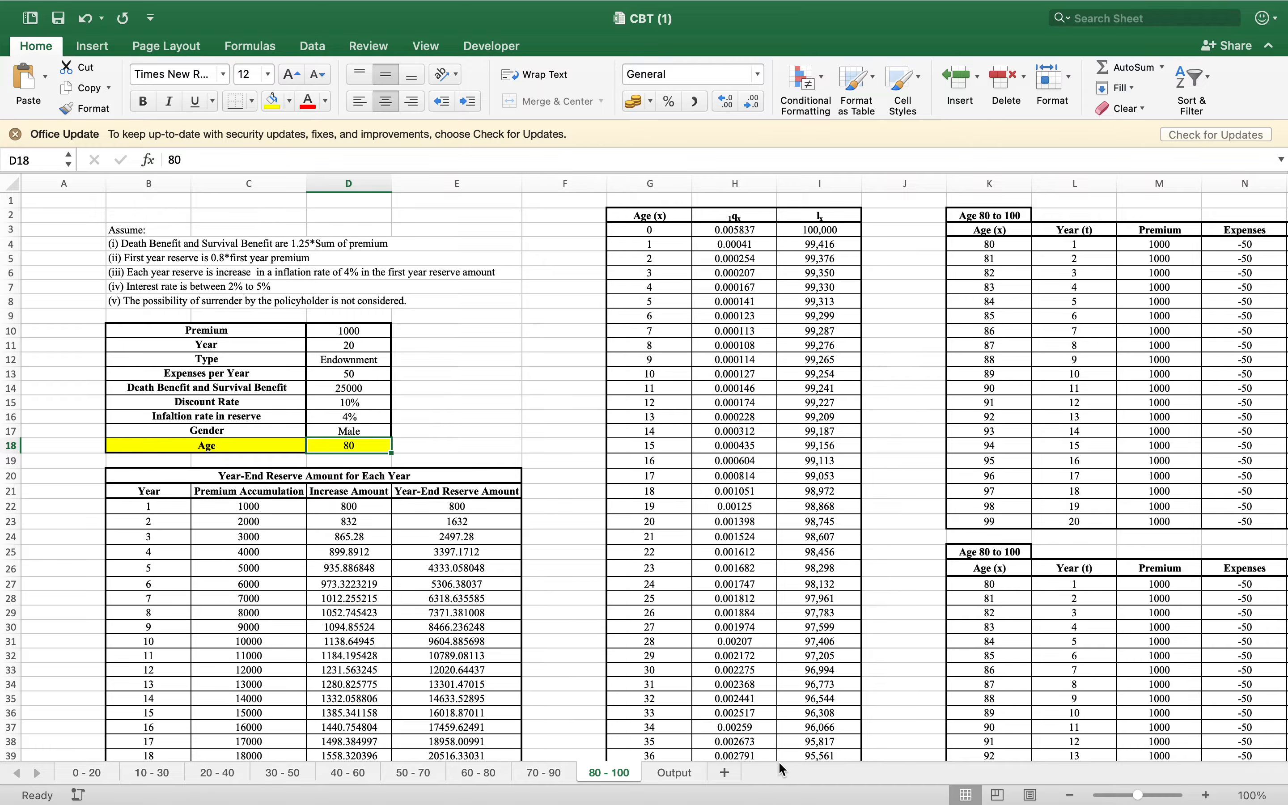
Open the Output sheet at the start of its case table and examine the NPV column for Age 0 to 20
click(652, 779)
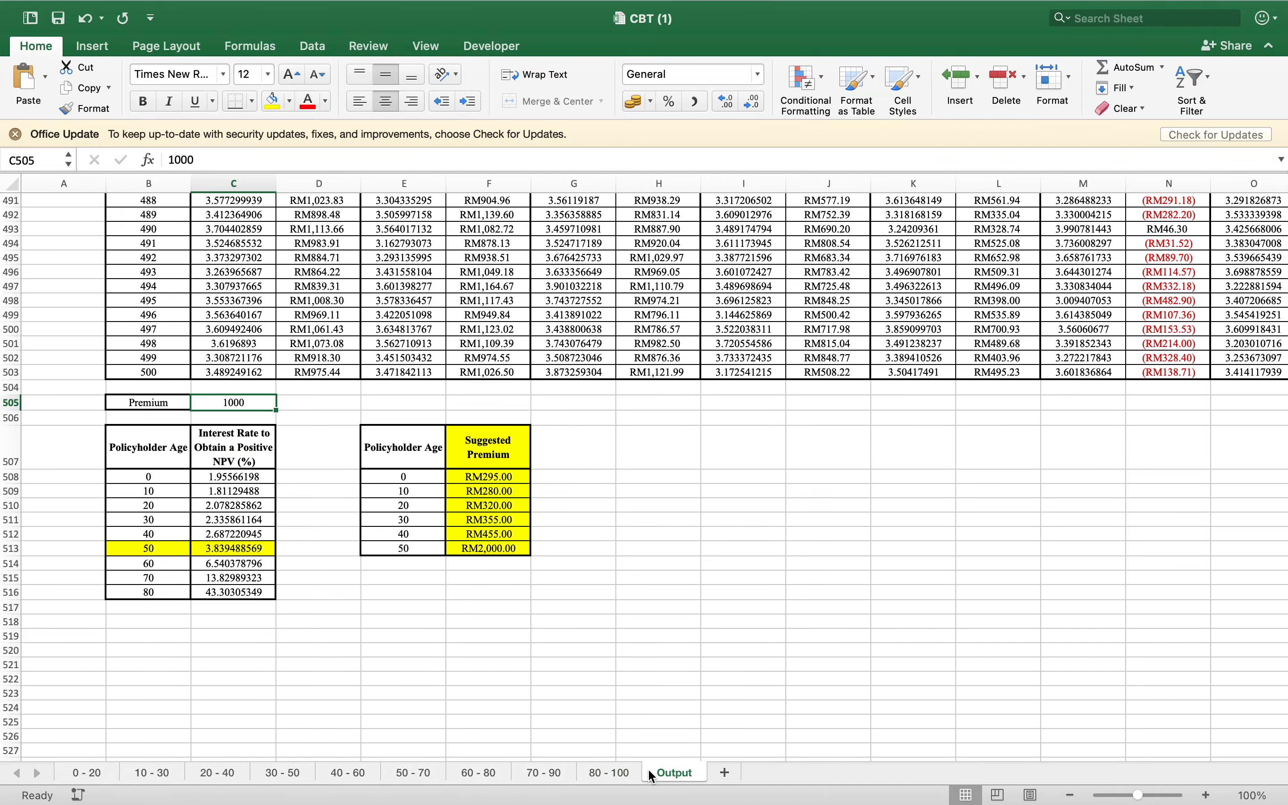
scroll(637, 548, up, 15)
scroll(637, 548, up, 20)
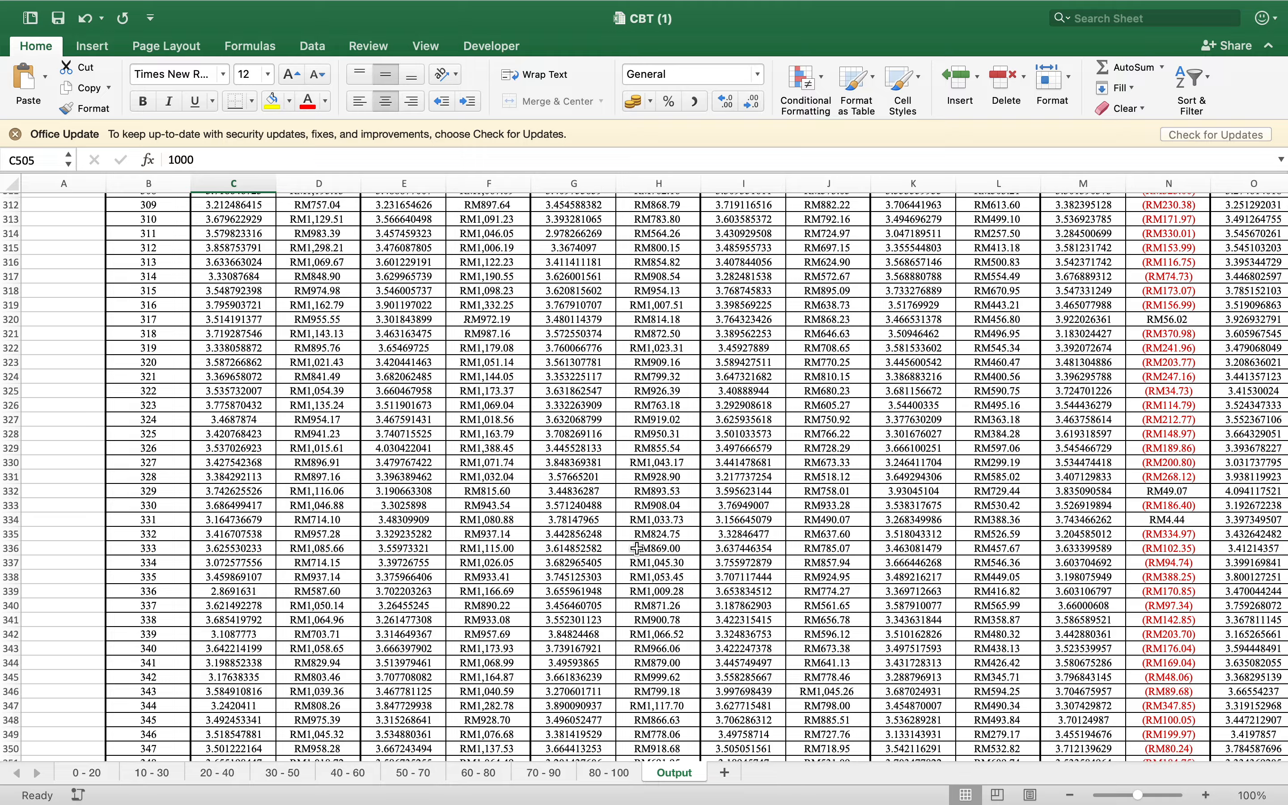
scroll(637, 548, up, 12)
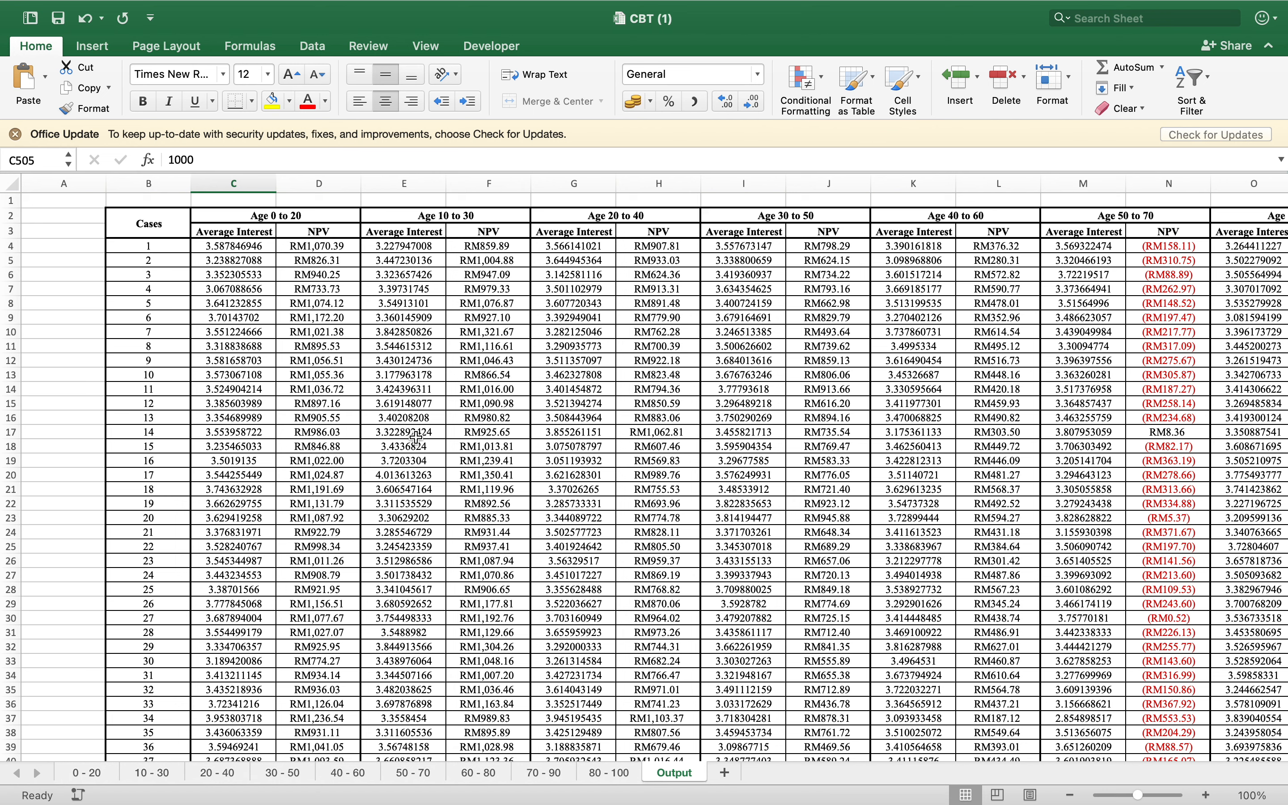
click(319, 183)
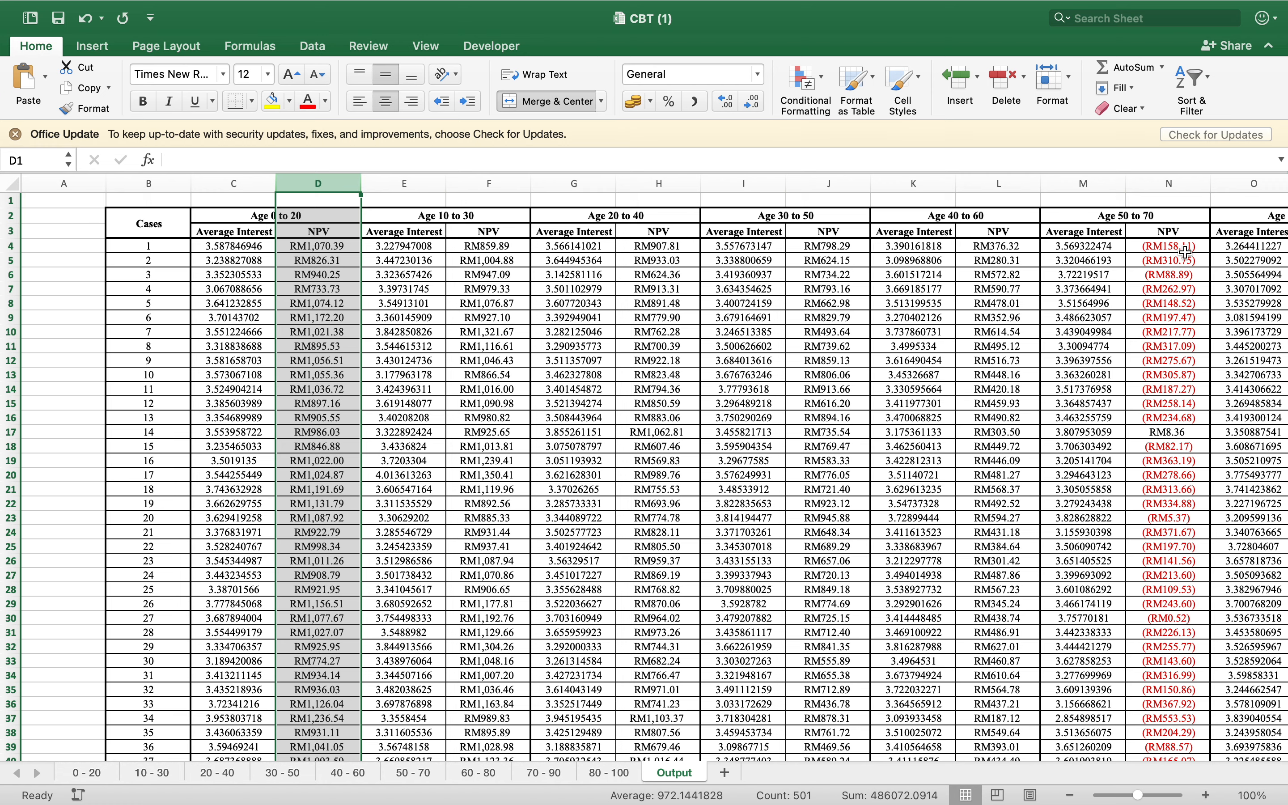
Examine the Output sheet's NPV columns for Age 60 to 80 and Age 50 to 70 against the other age groups
scroll(1185, 251, right, 5)
click(909, 182)
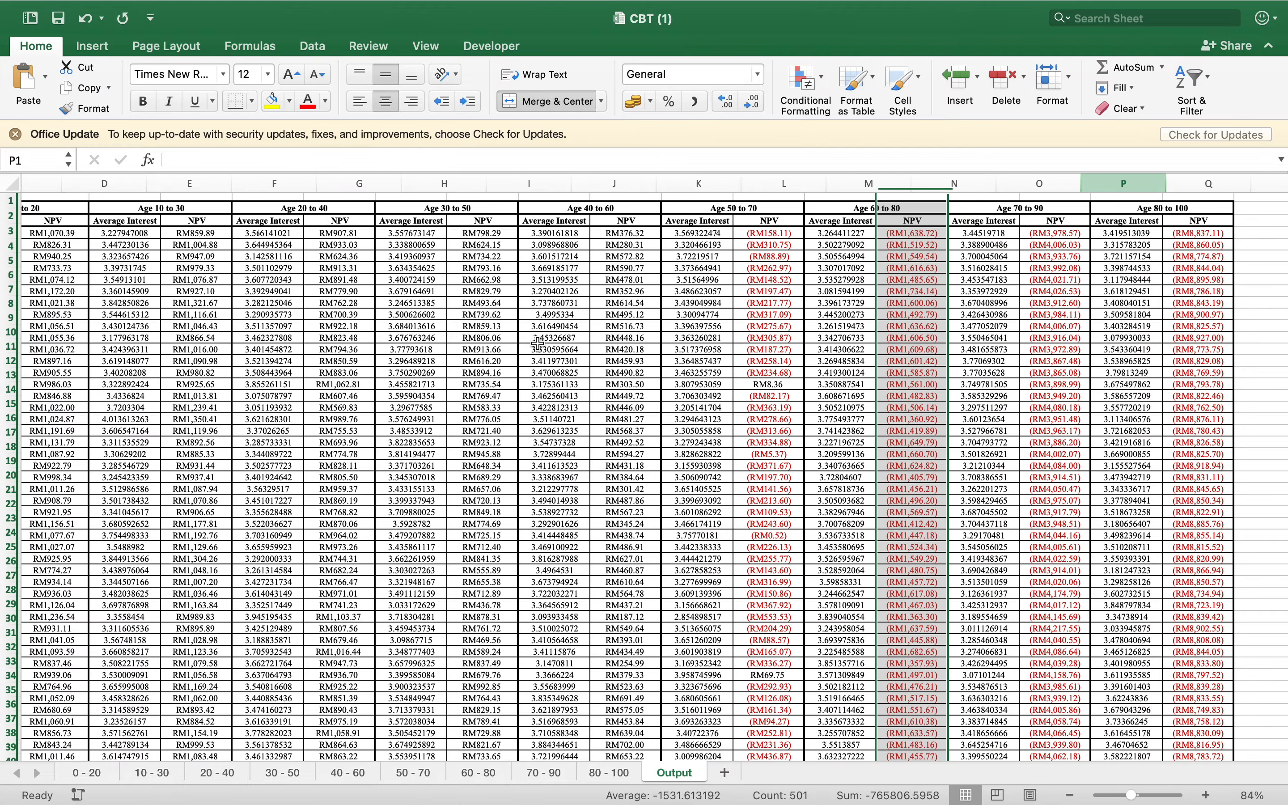
scroll(538, 343, left, 2)
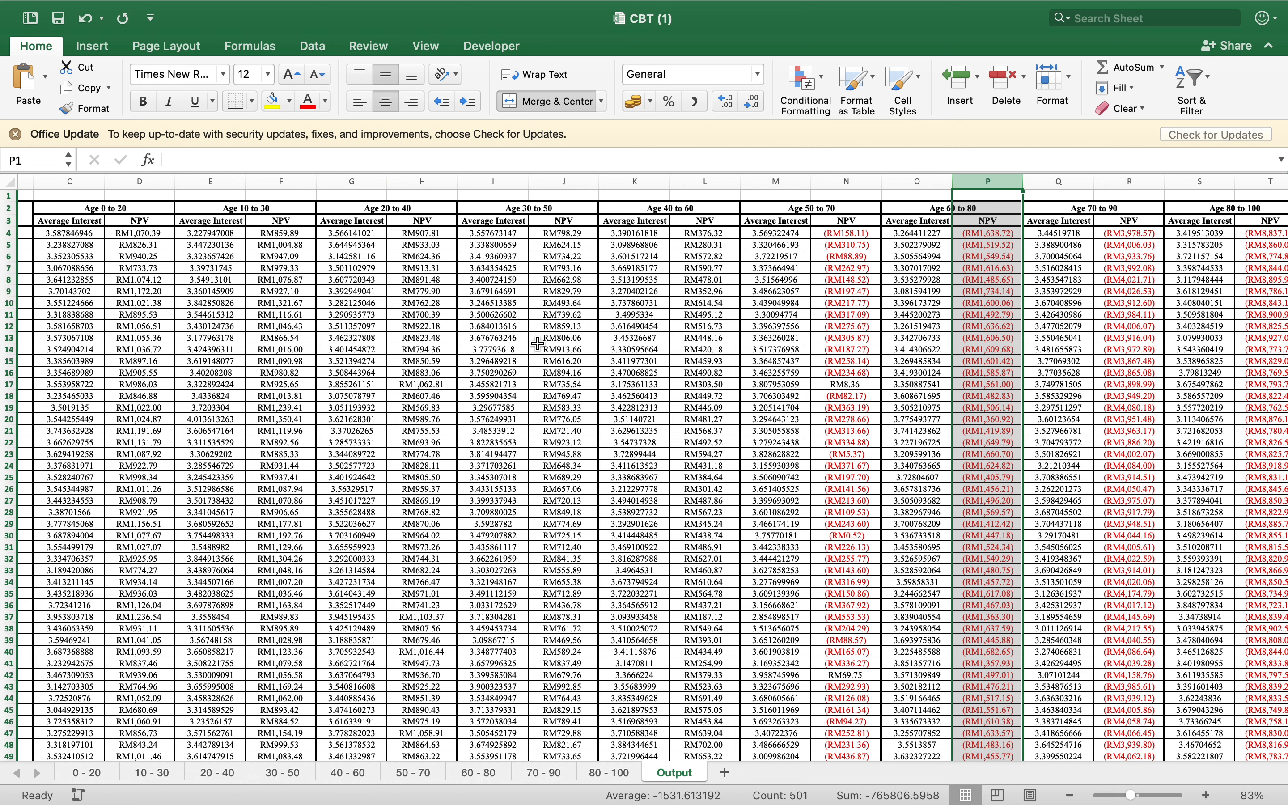
scroll(537, 343, right, 6)
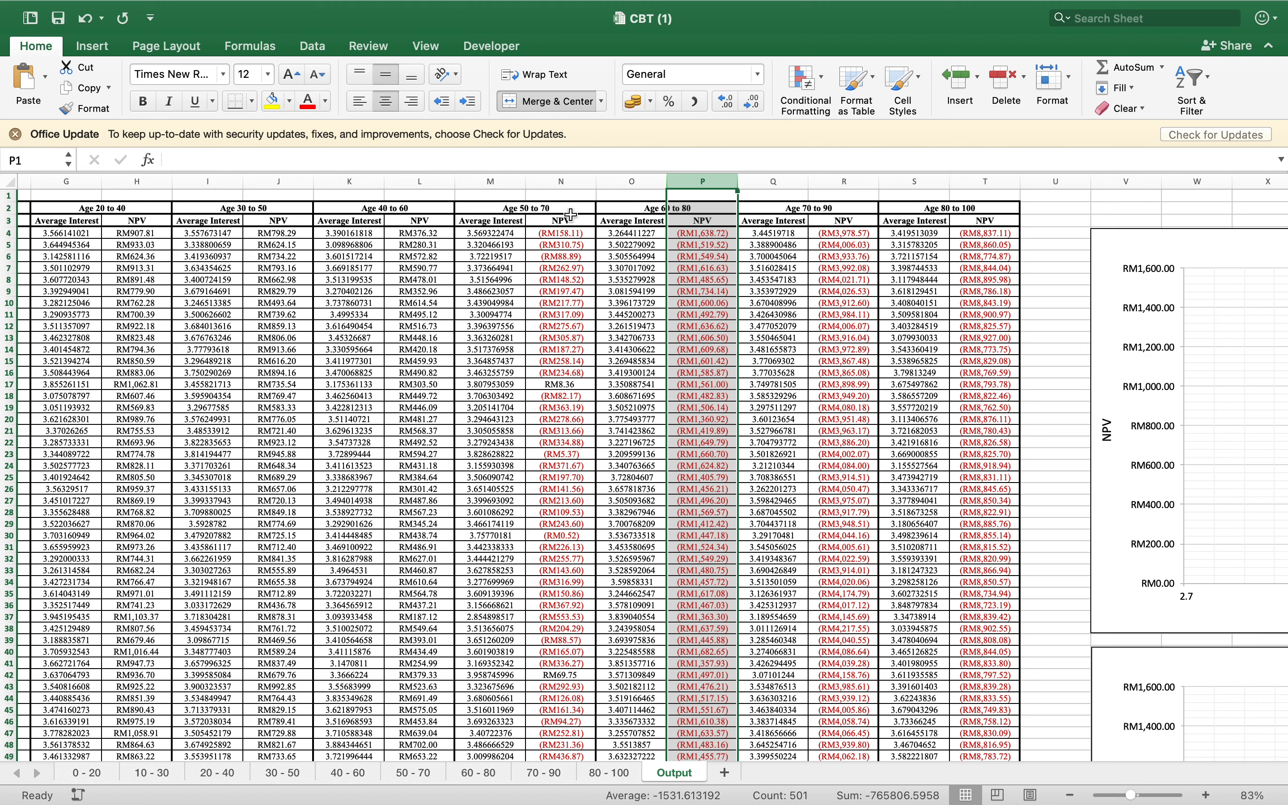
click(568, 181)
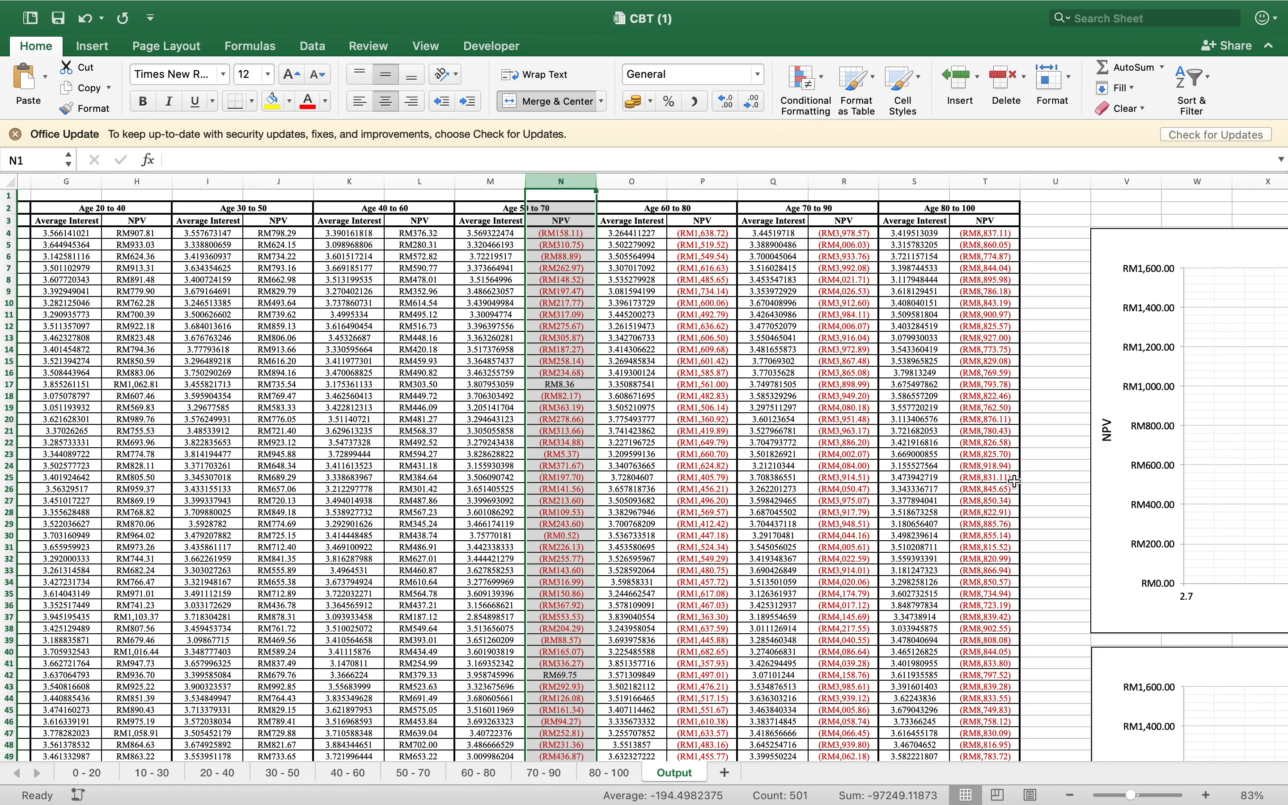
Examine the NPV against Average Interest scatter charts and trendline equations for Age 0 to 20 and Age 10 to 30
scroll(907, 485, right, 5)
scroll(907, 485, right, 9)
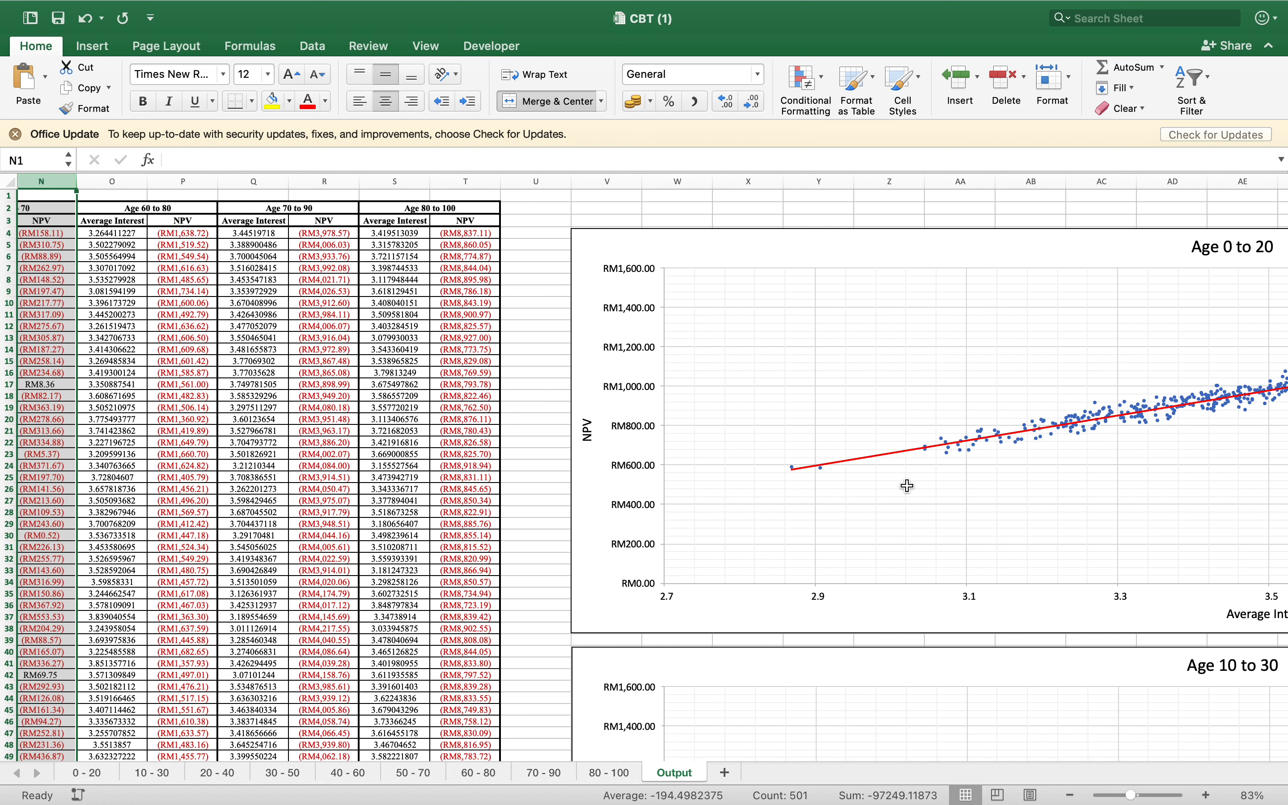
scroll(907, 485, right, 1)
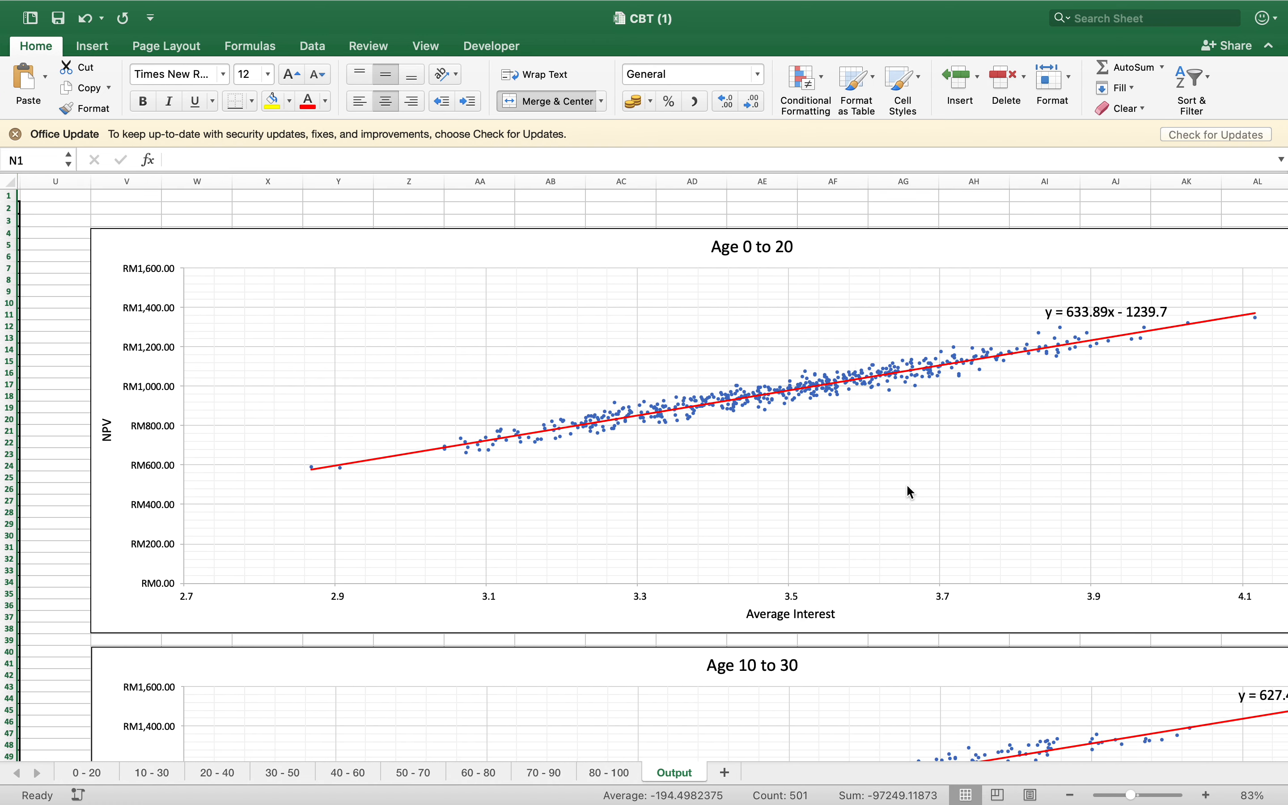
scroll(907, 486, right, 2)
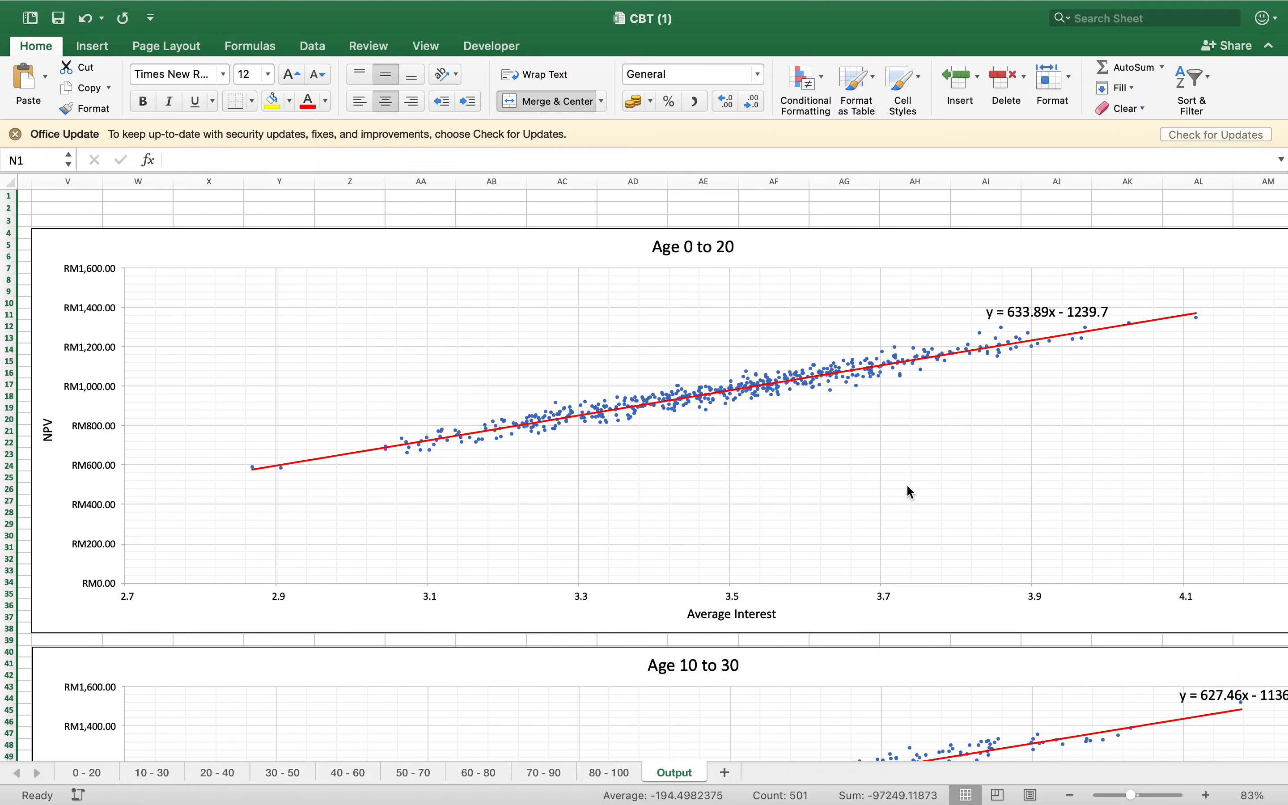
scroll(906, 486, down, 4)
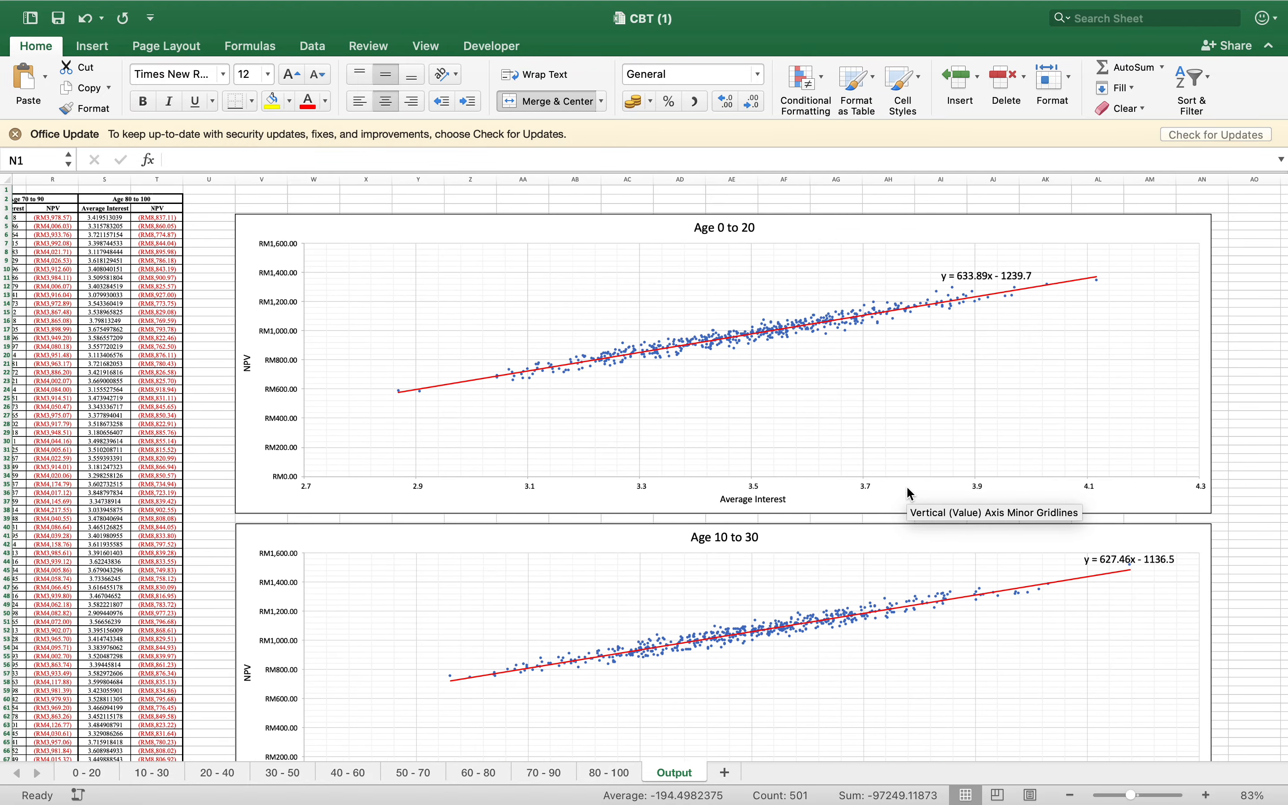
scroll(907, 487, right, 2)
scroll(909, 494, down, 3)
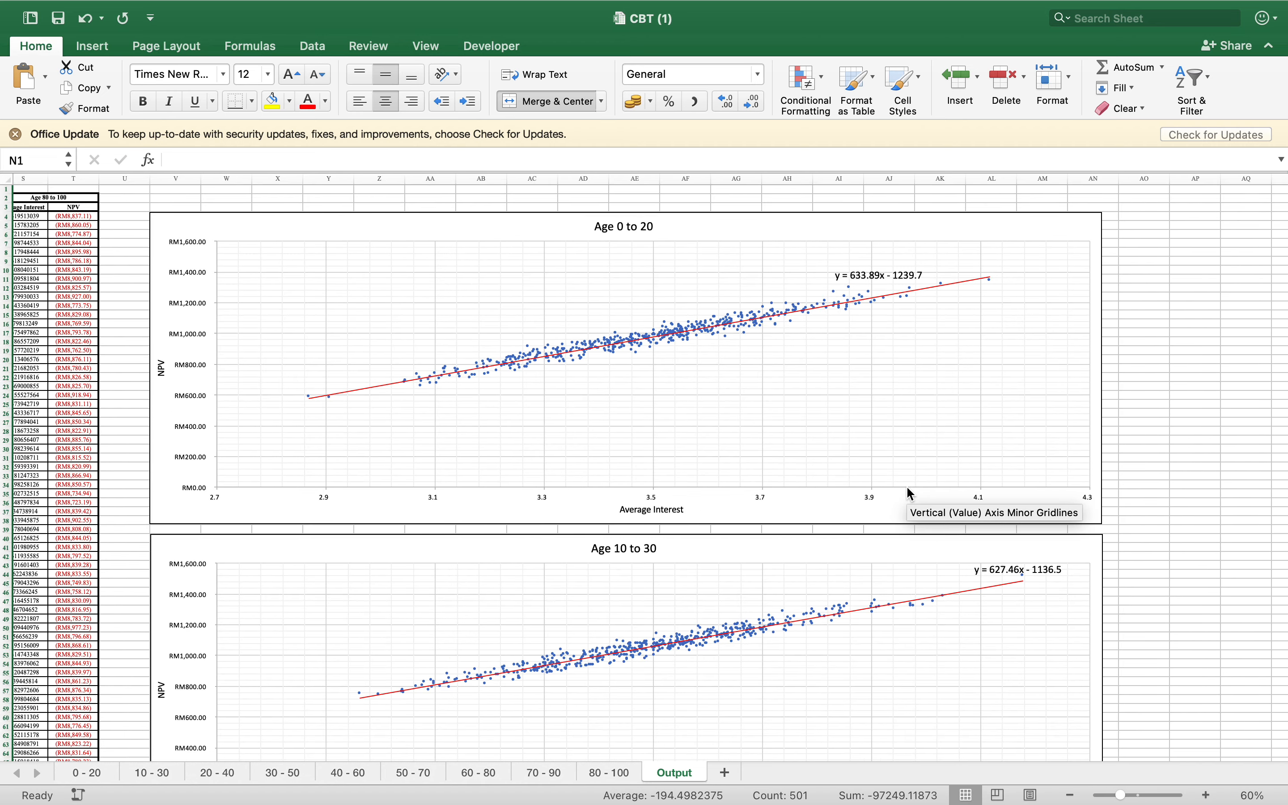
Examine the NPV against Average Interest charts and trendline equations from Age 20 to 40 through Age 80 to 100
scroll(909, 494, down, 10)
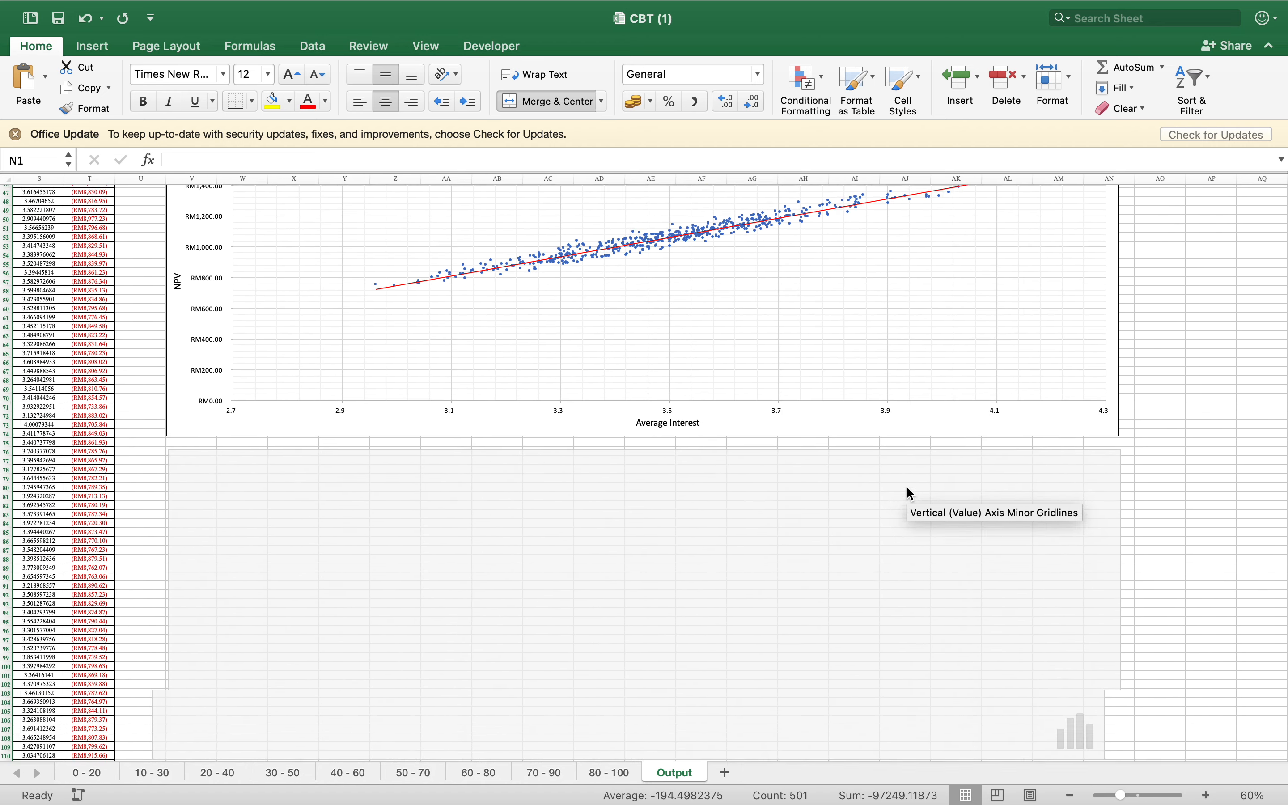
scroll(910, 494, down, 10)
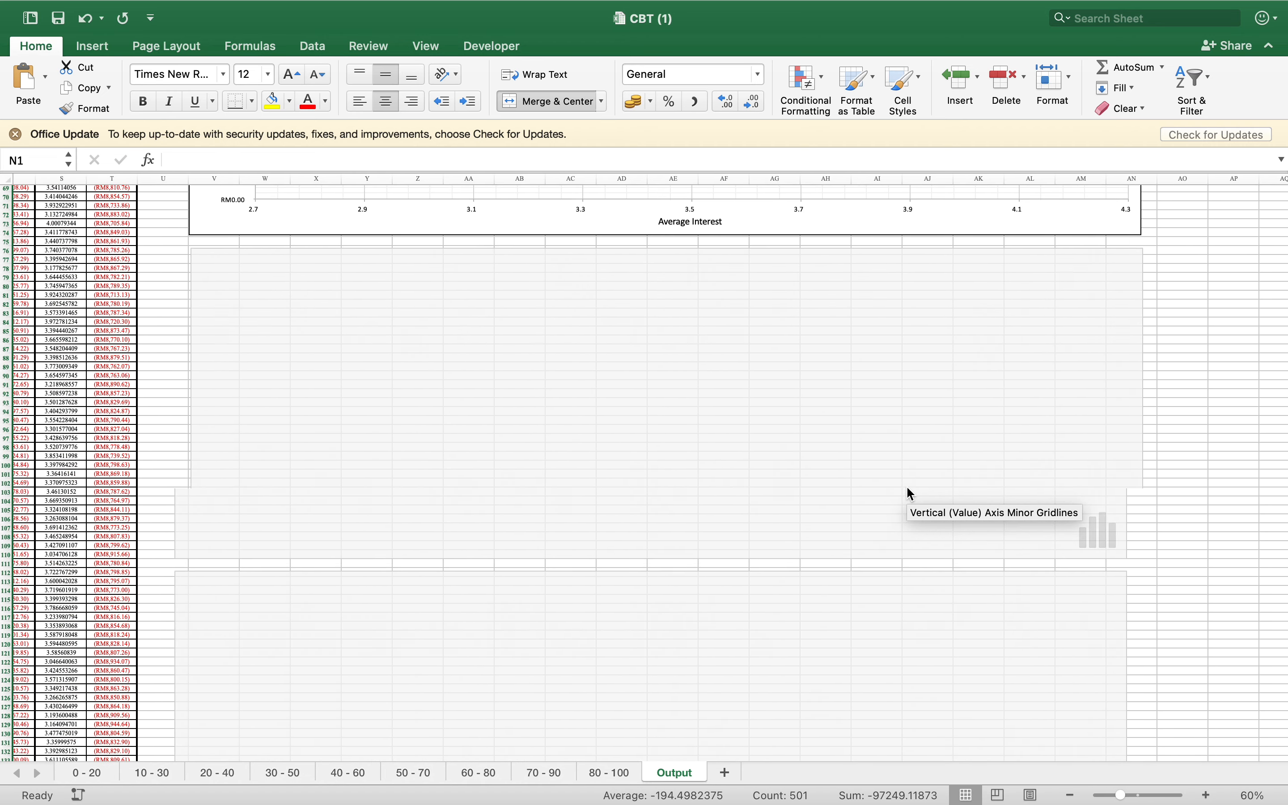
scroll(909, 494, down, 20)
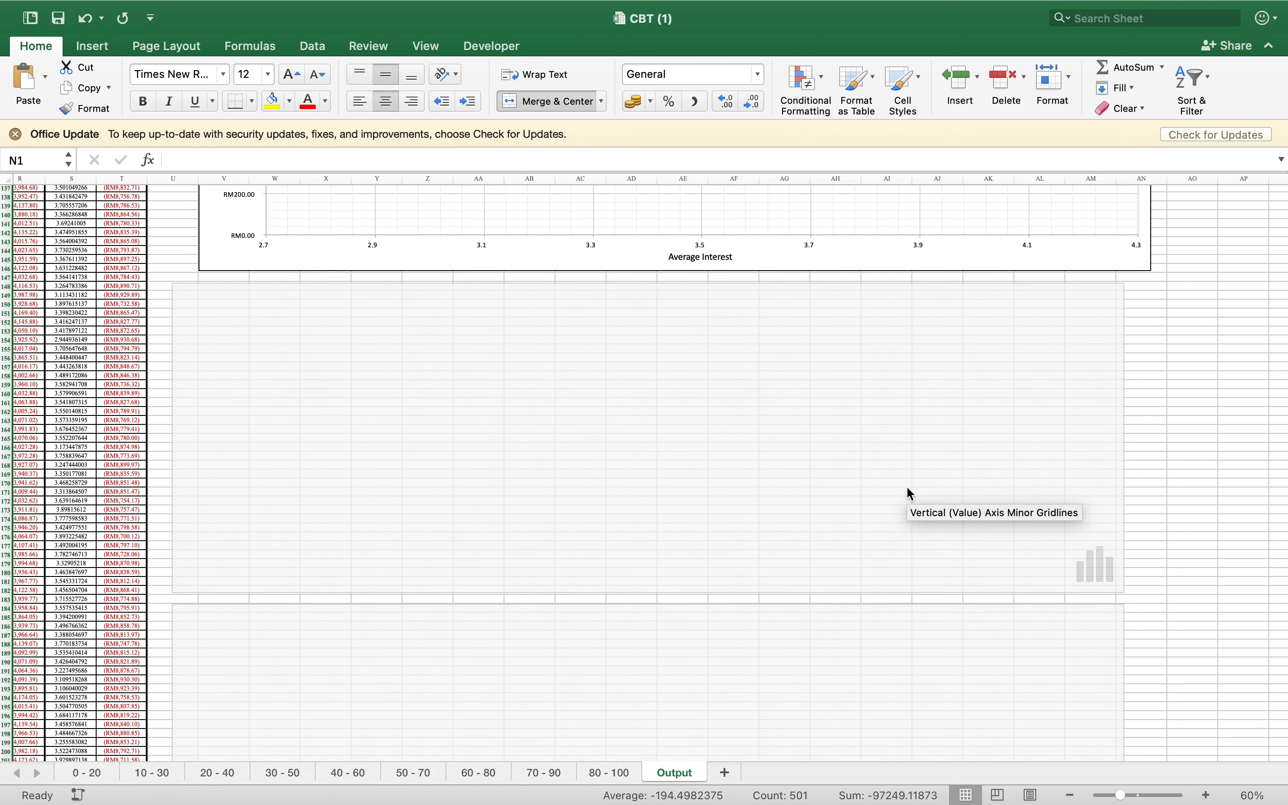
scroll(910, 494, down, 2)
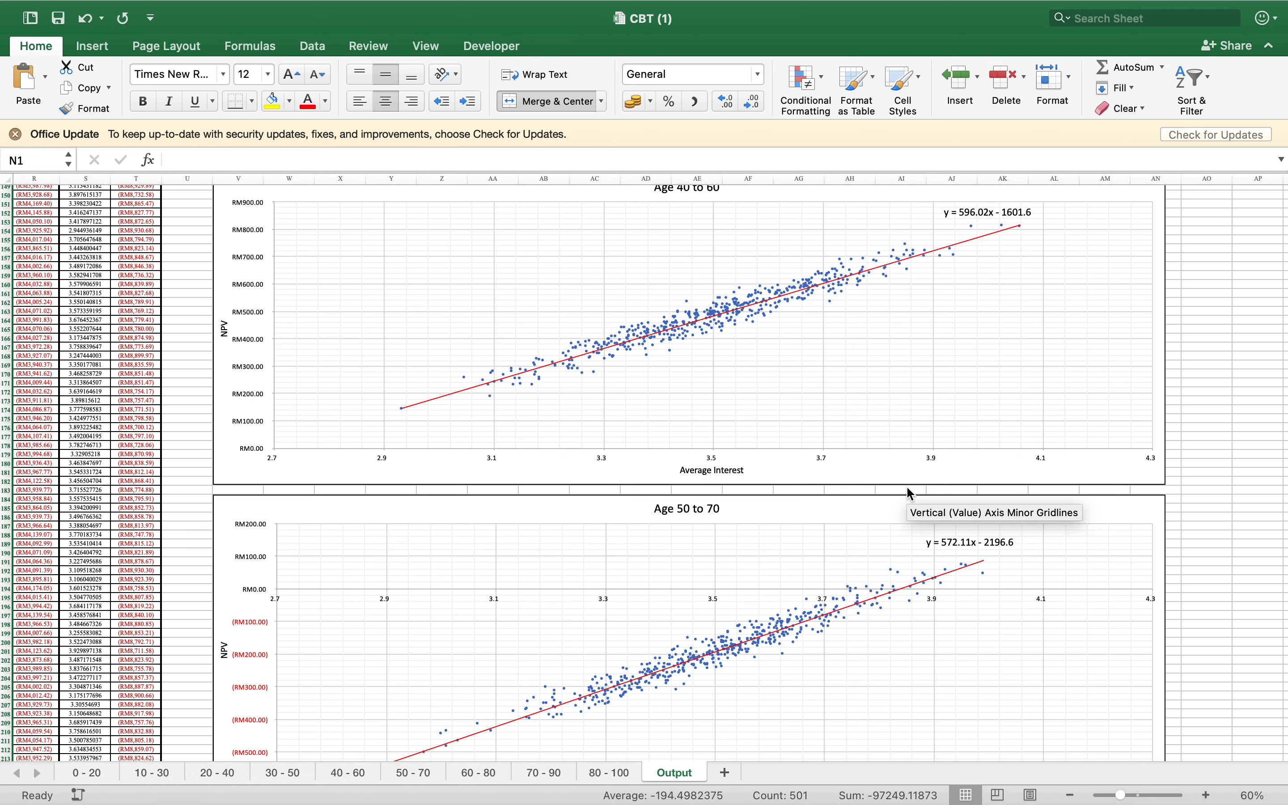
scroll(910, 494, down, 13)
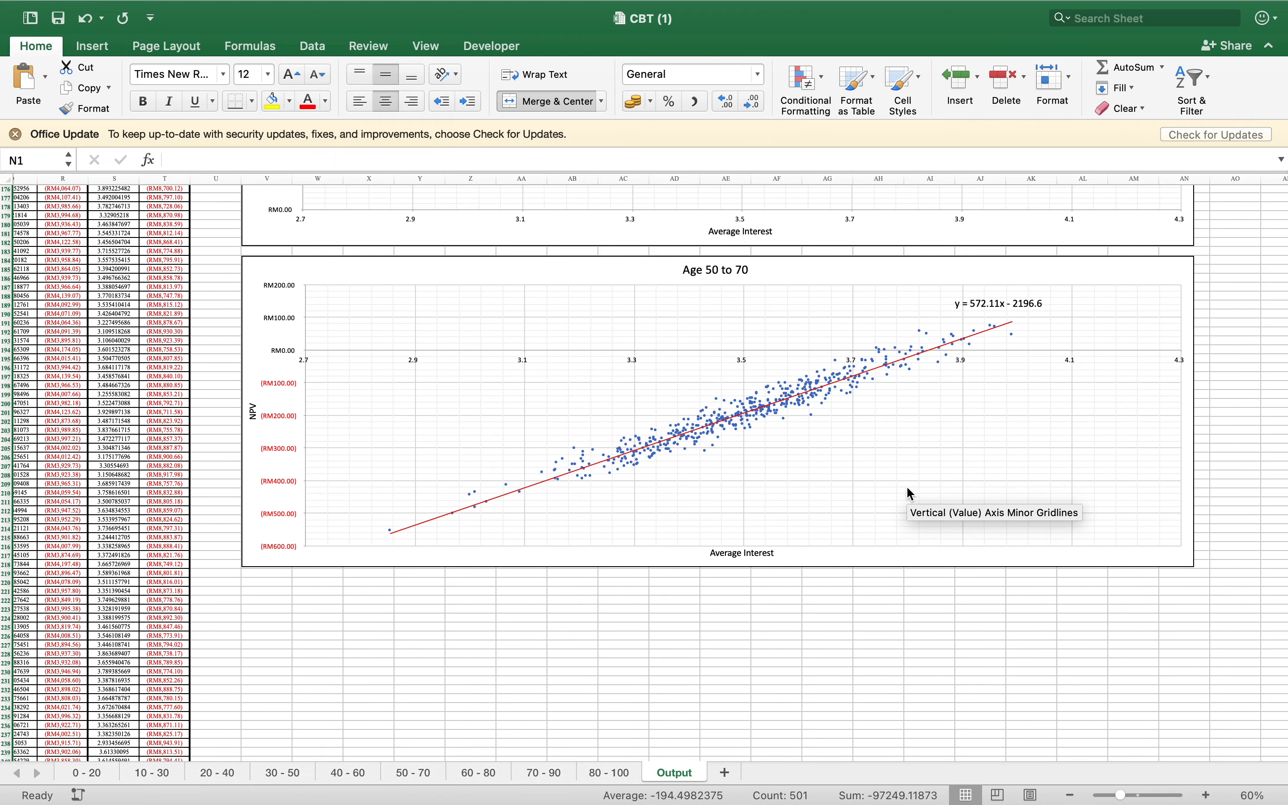
scroll(907, 488, down, 10)
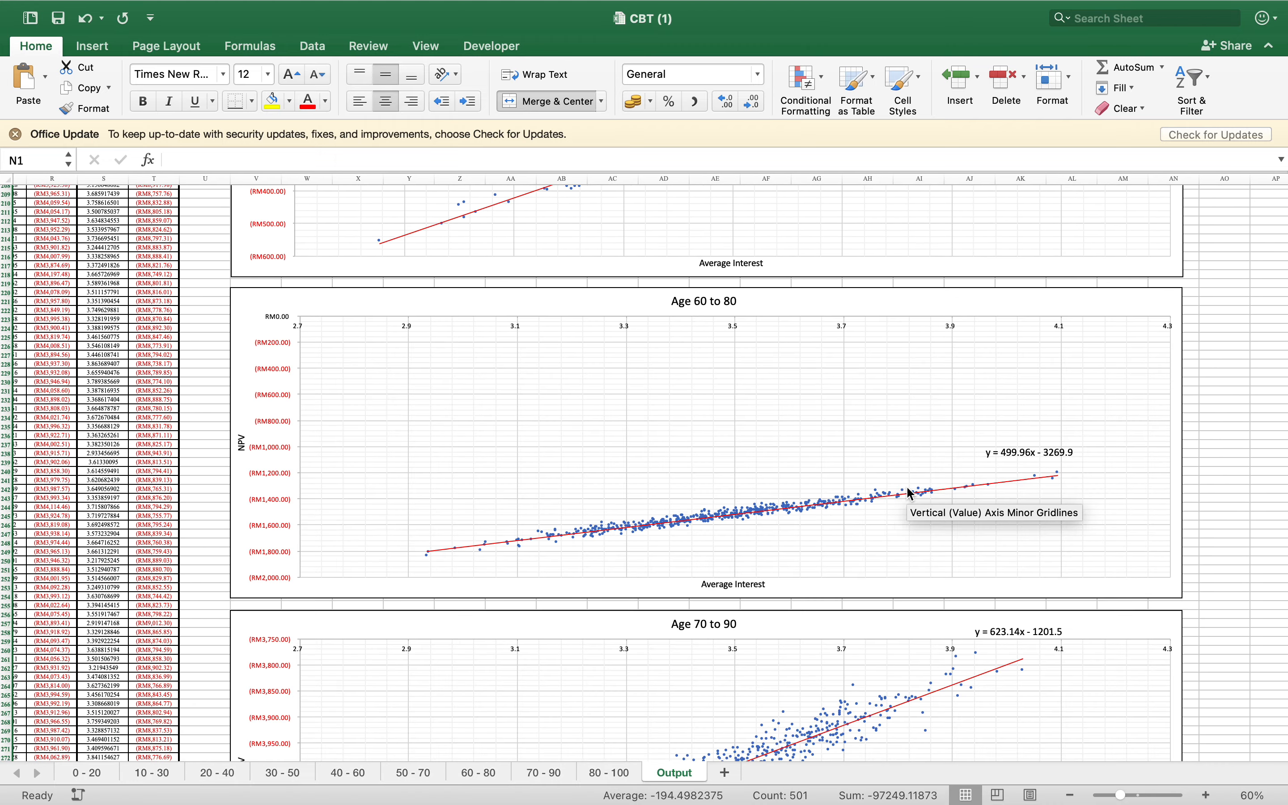
scroll(910, 494, down, 12)
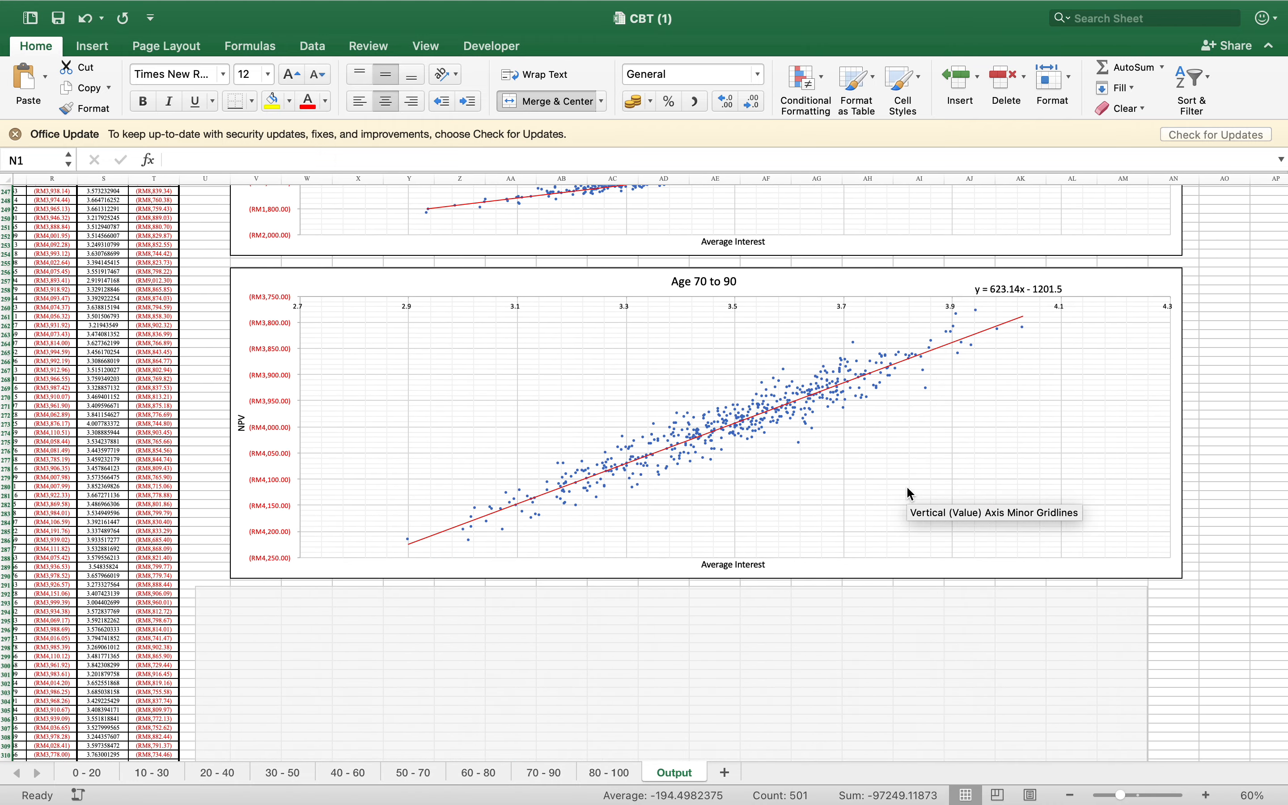
scroll(910, 494, down, 4)
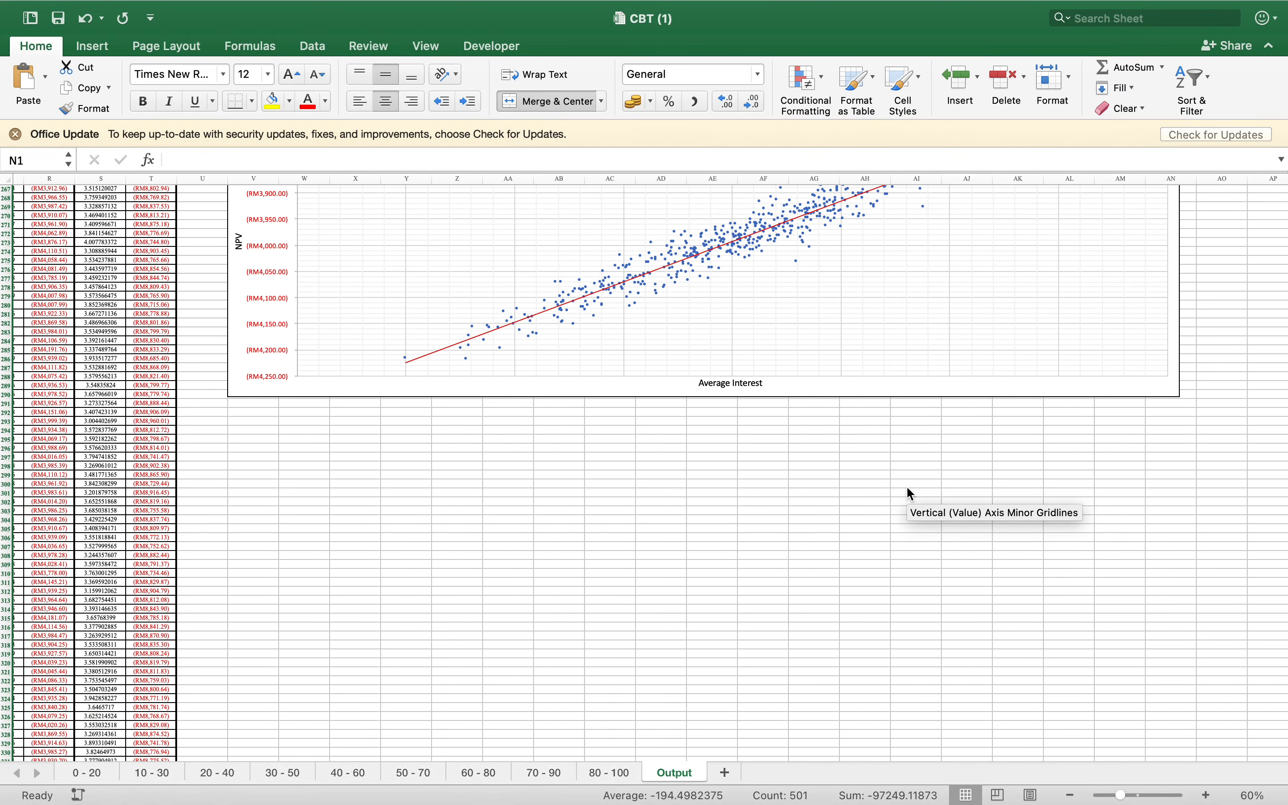
scroll(910, 494, down, 2)
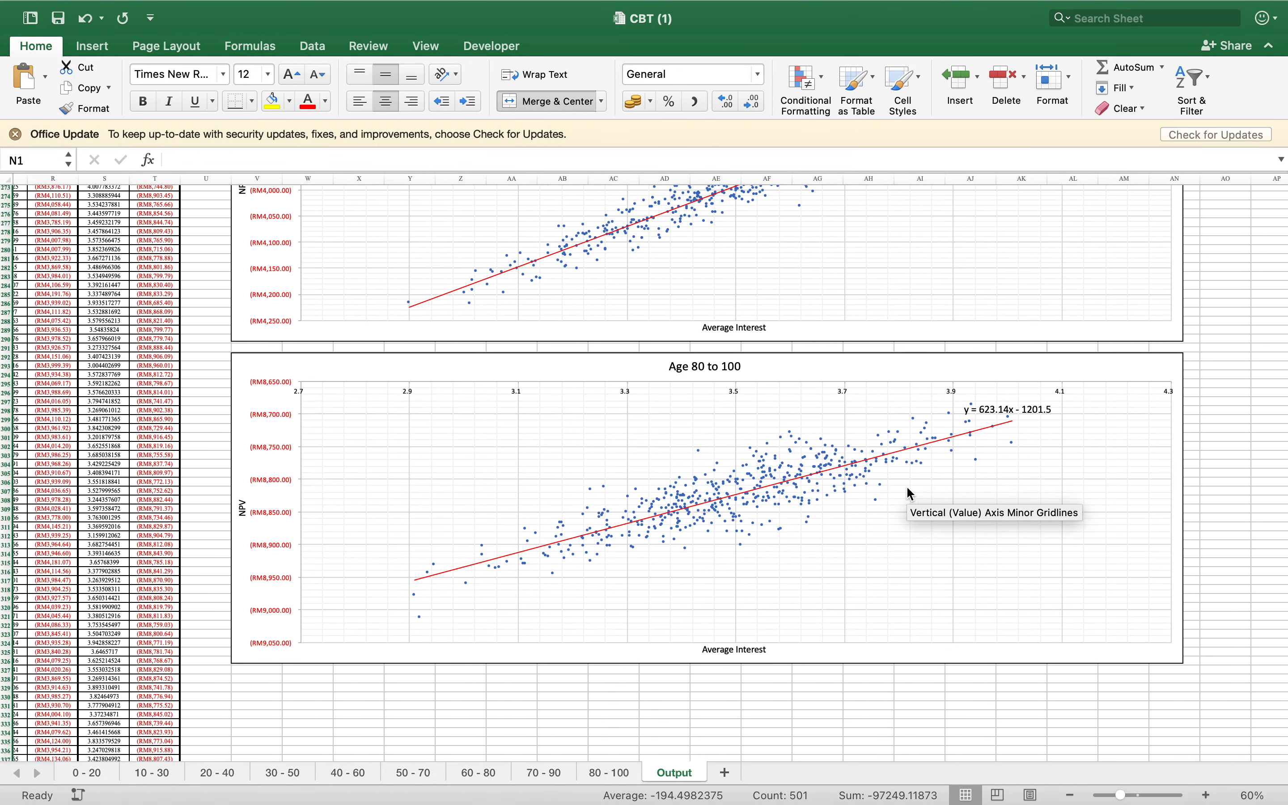
scroll(910, 494, down, 3)
Review the scatter charts again from Age 80 to 100 back to Age 30 to 50, comparing where NPV crosses zero in Age 50 to 70
scroll(910, 494, up, 9)
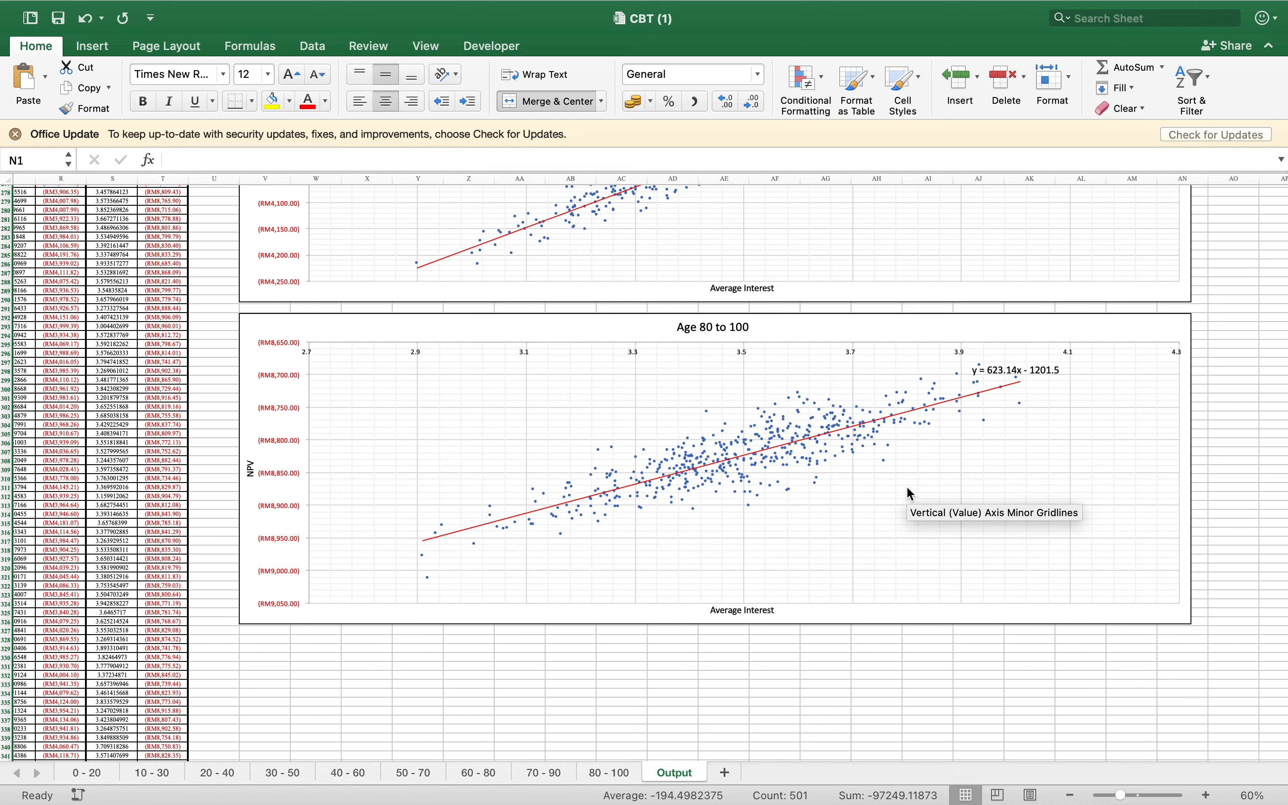
scroll(910, 494, up, 10)
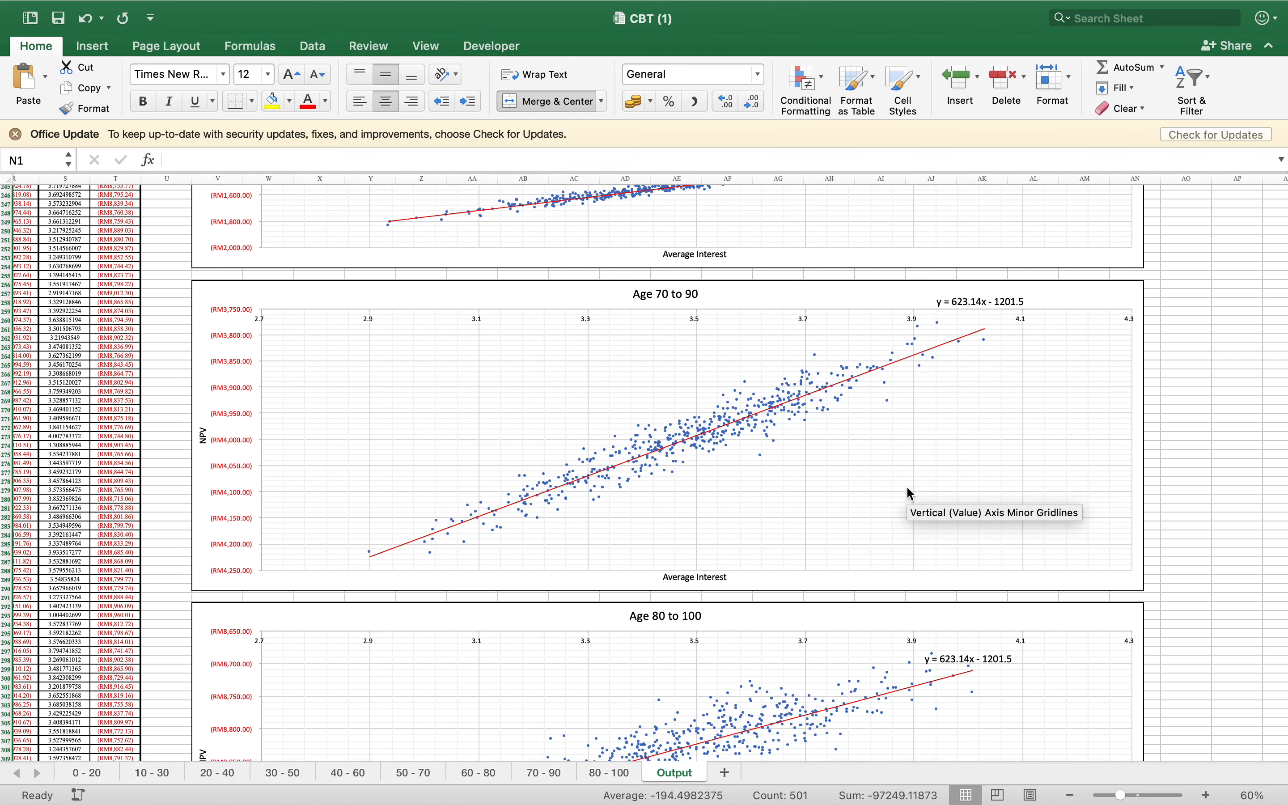
scroll(909, 494, up, 9)
scroll(910, 494, up, 8)
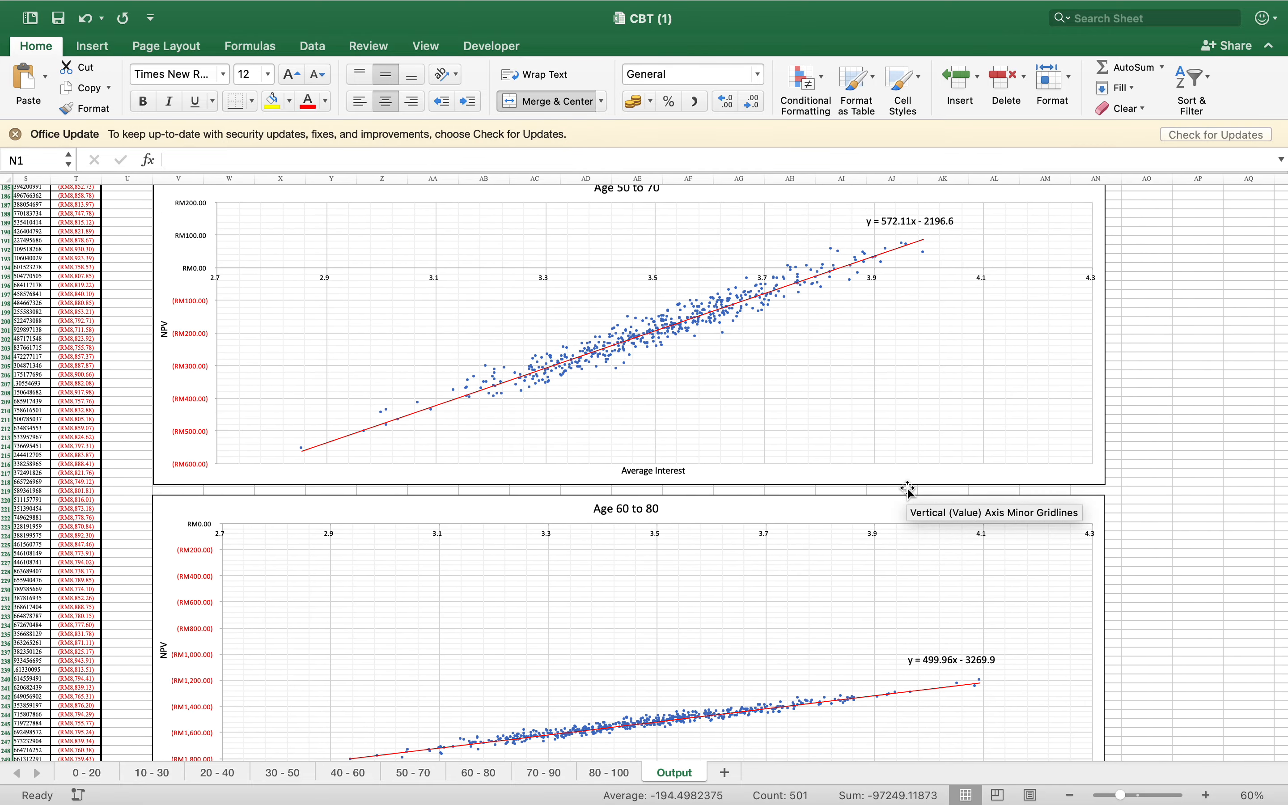
scroll(909, 491, up, 12)
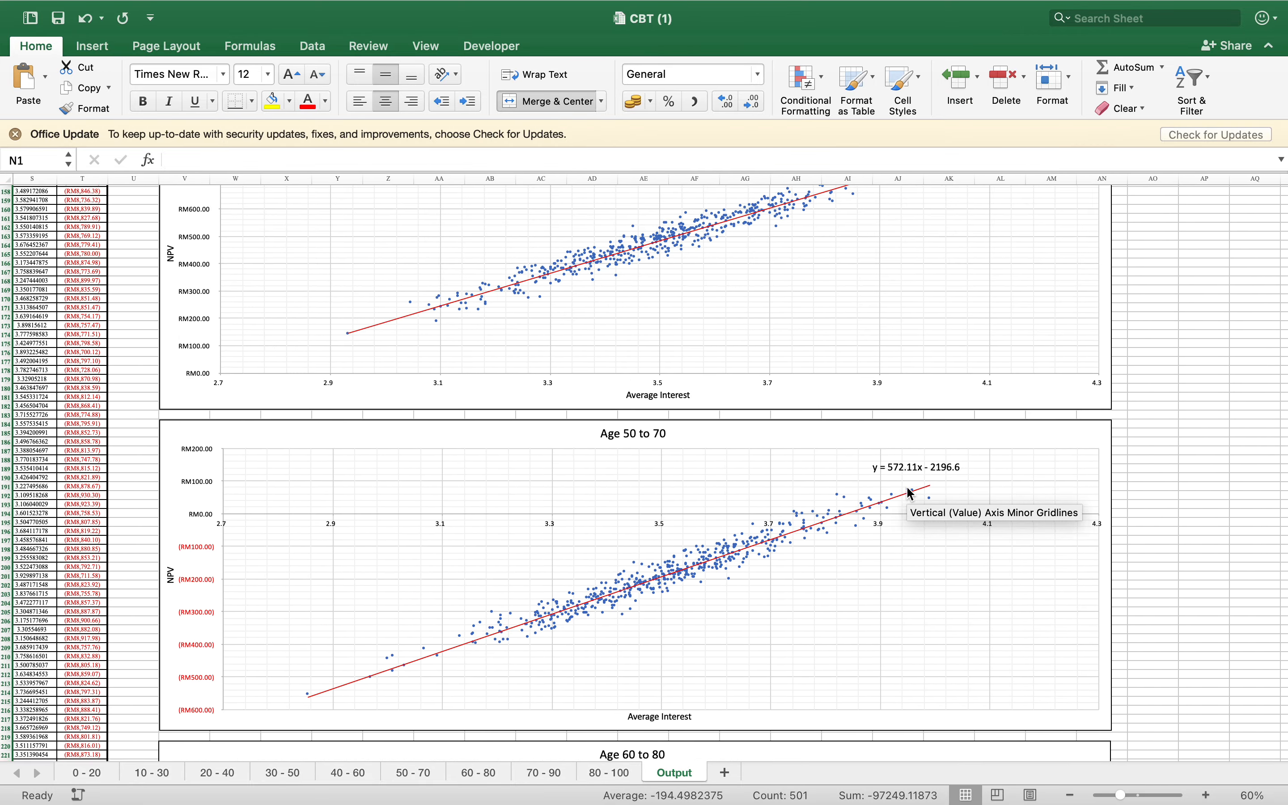
scroll(909, 492, up, 6)
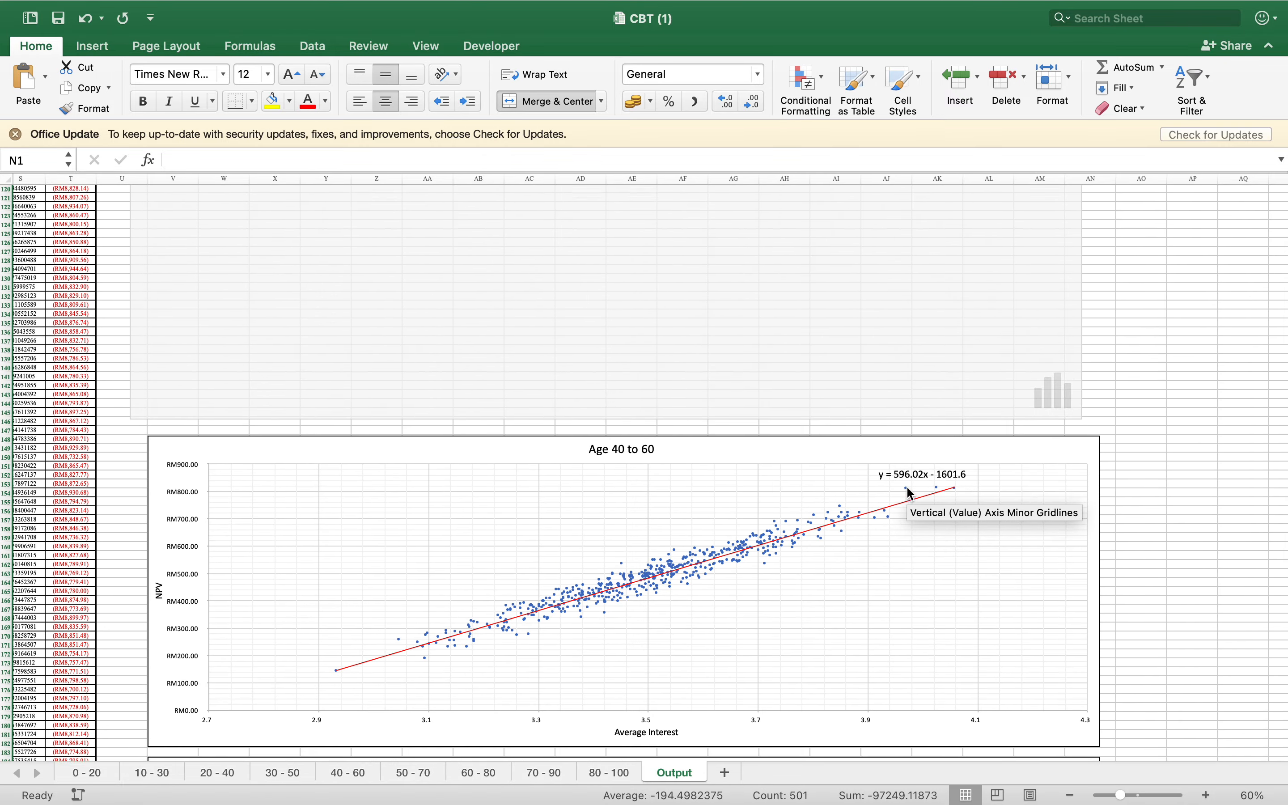
scroll(909, 492, up, 5)
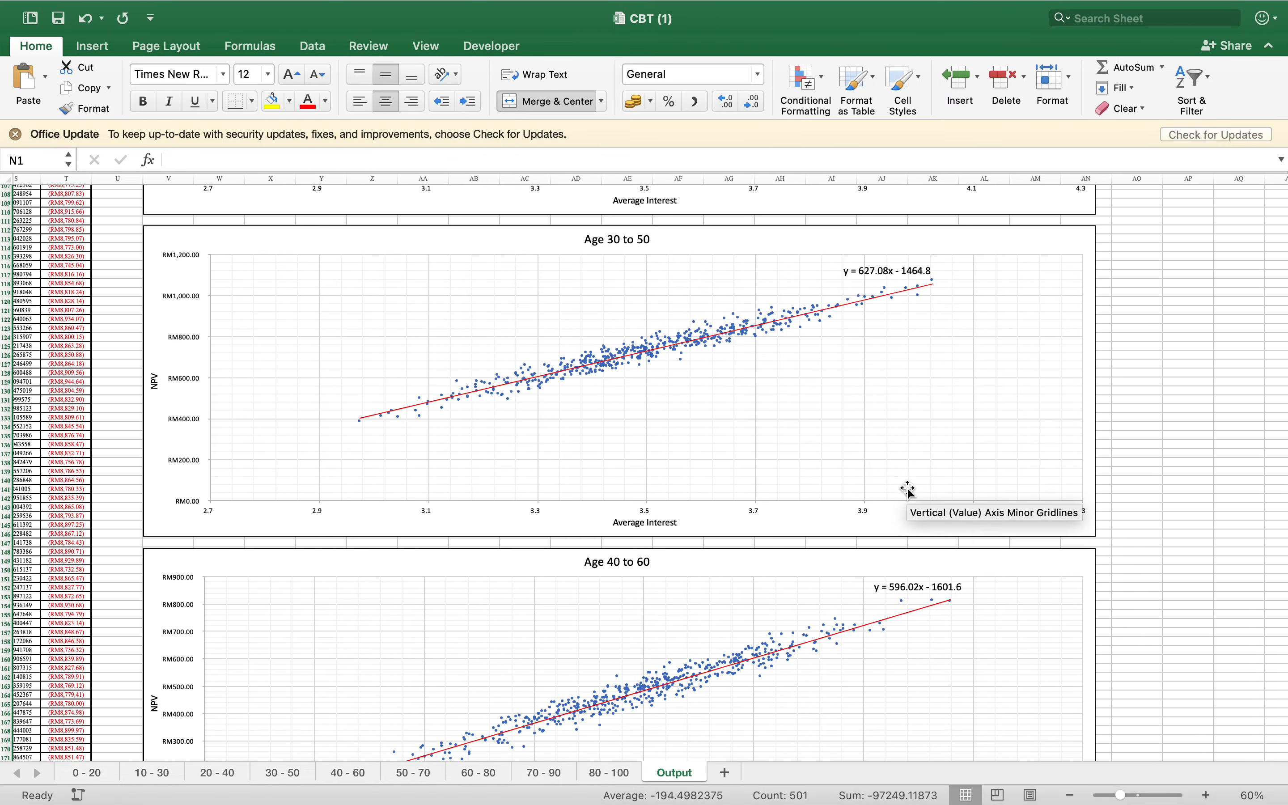
scroll(909, 492, down, 20)
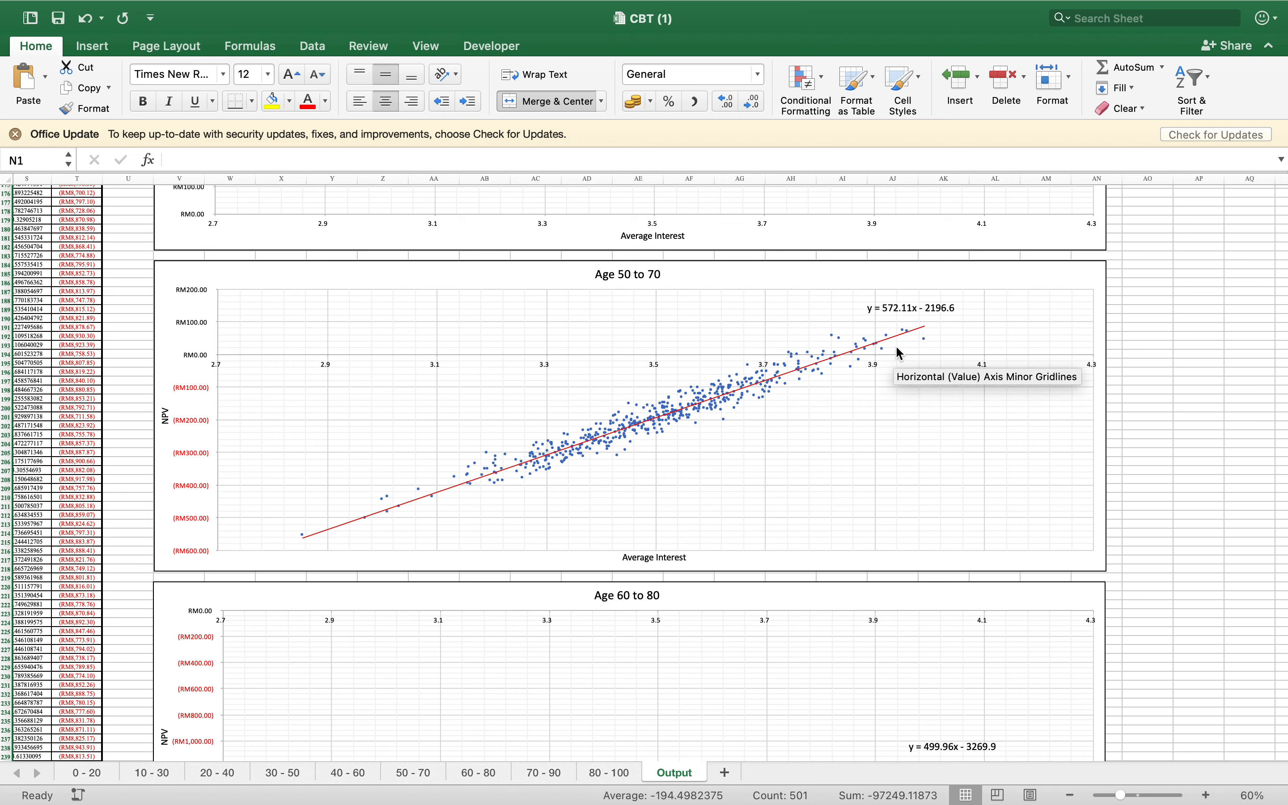
Switch to the presentation and show the linear function slide with the slope, intercept and x-intercept formulas
key(ctrl+Up)
click(637, 51)
click(638, 50)
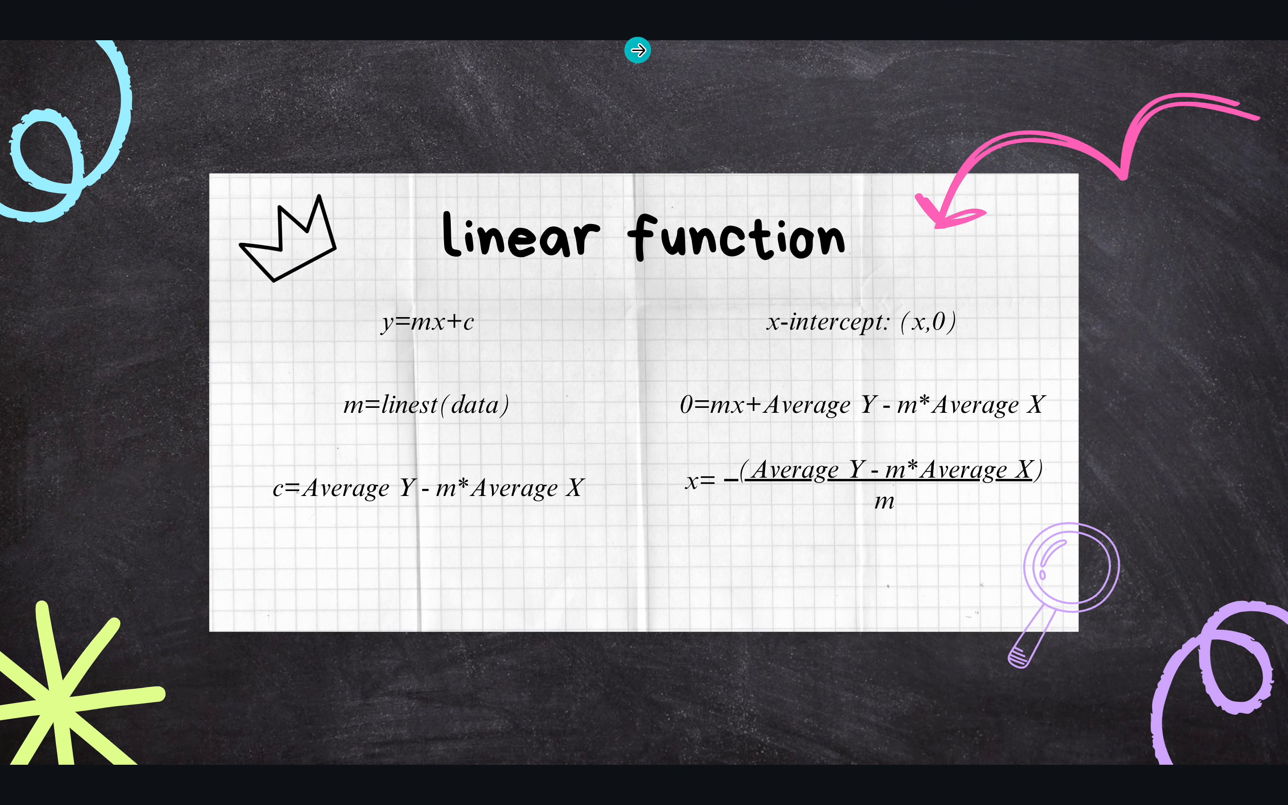